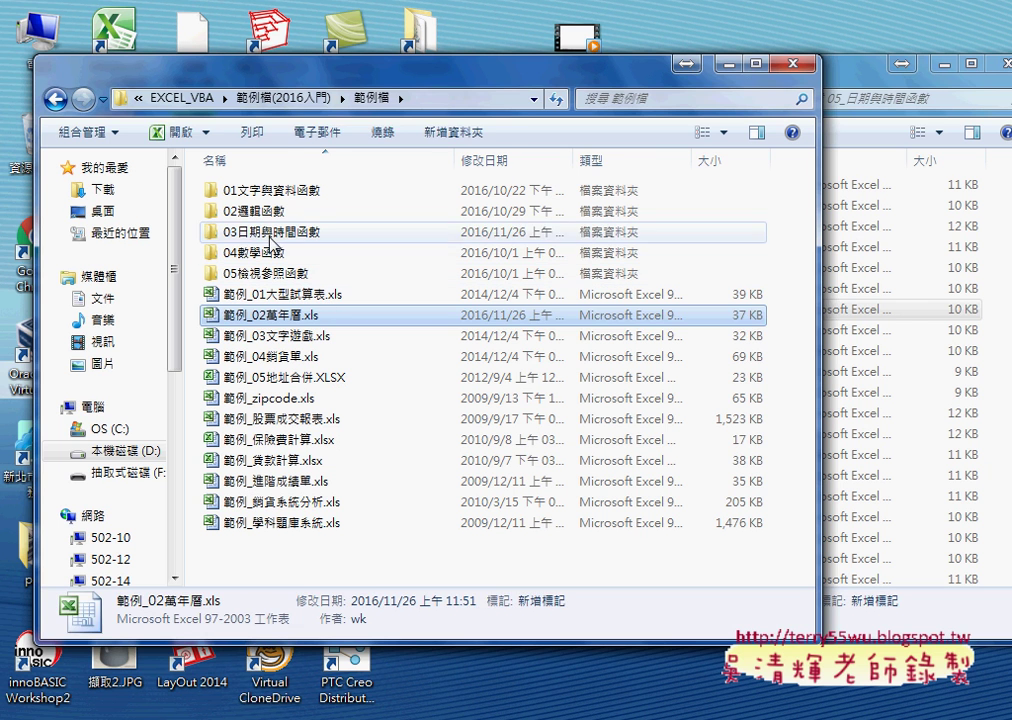
Pick 範例_02萬年曆.xls in the 03日期與時間函數 folder and bring its Excel window to the front
left_click(272, 235)
left_click(280, 318)
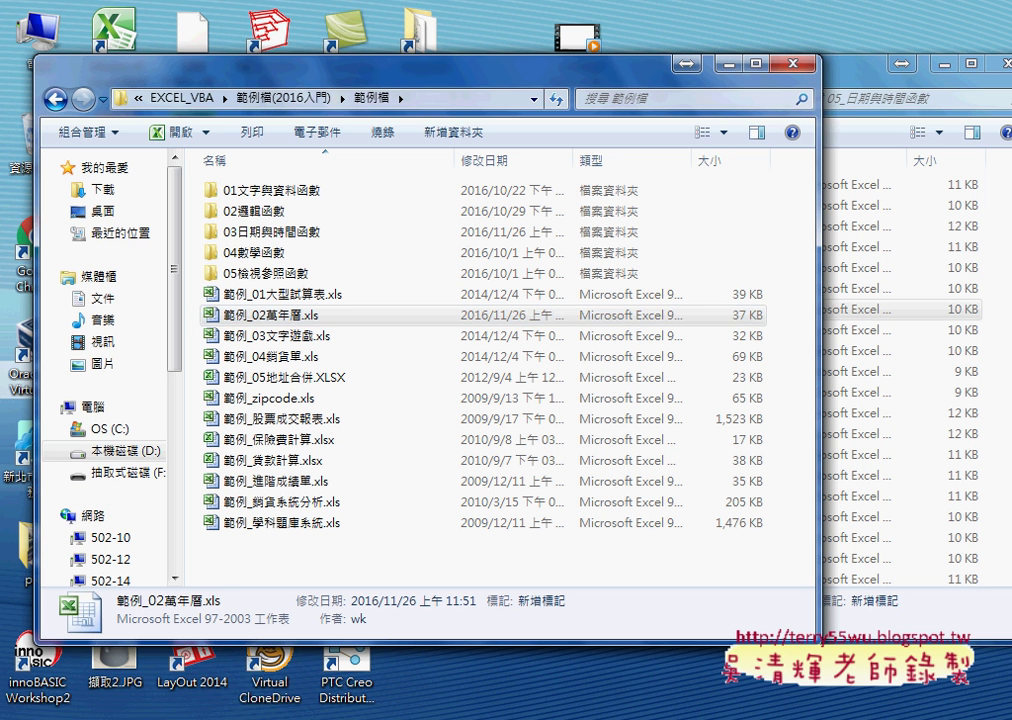
mouse_move(497, 707)
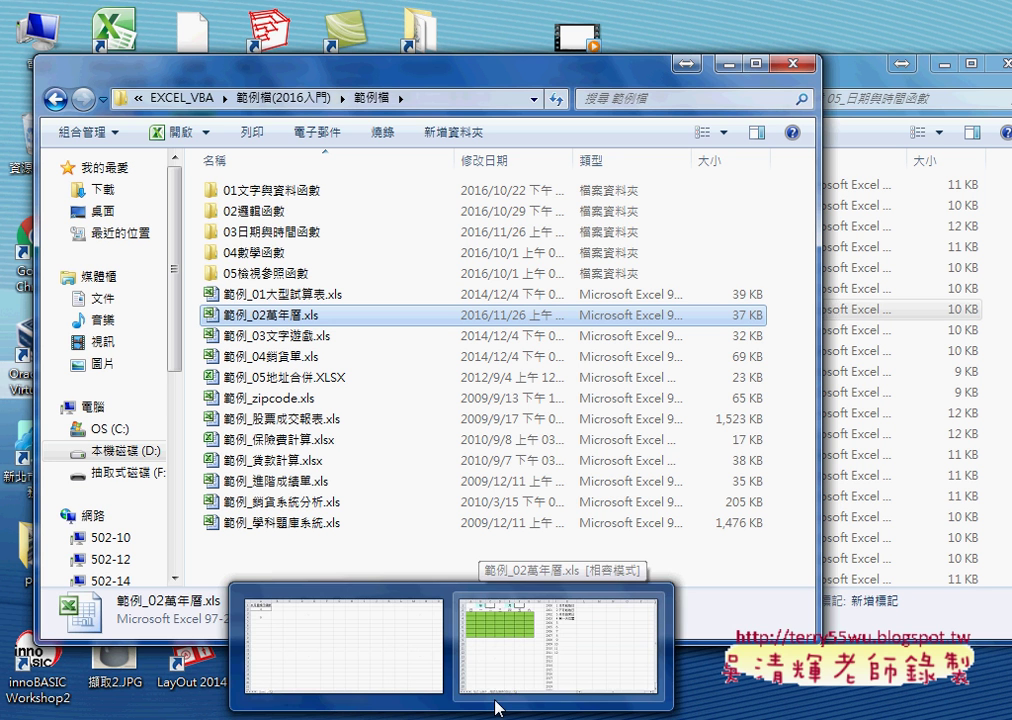
left_click(522, 680)
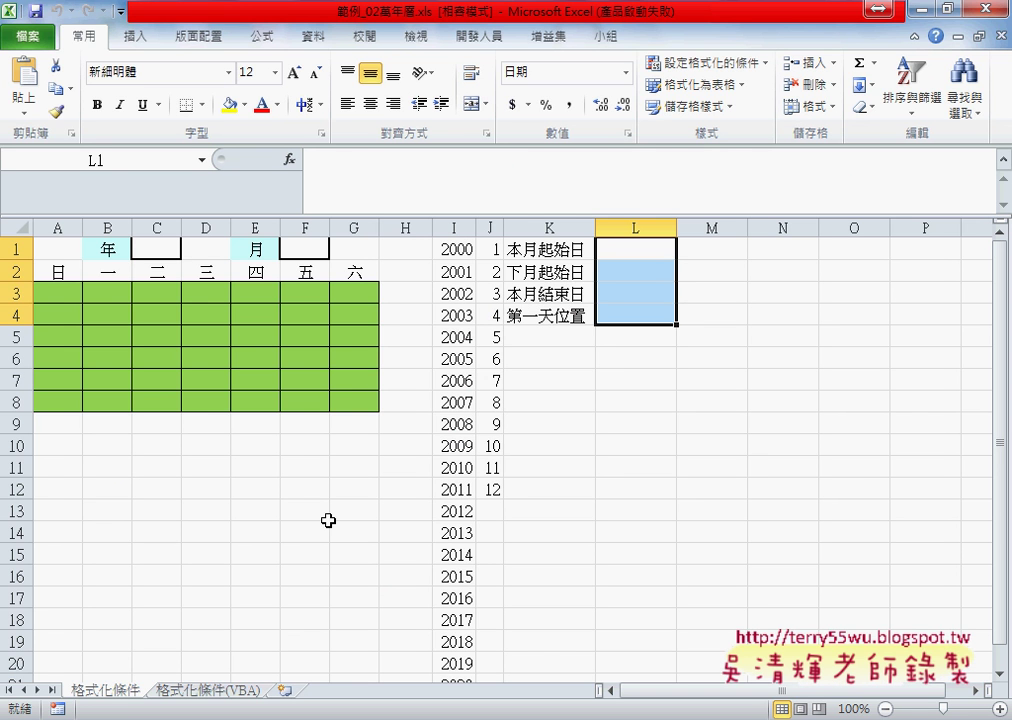
left_click(175, 692)
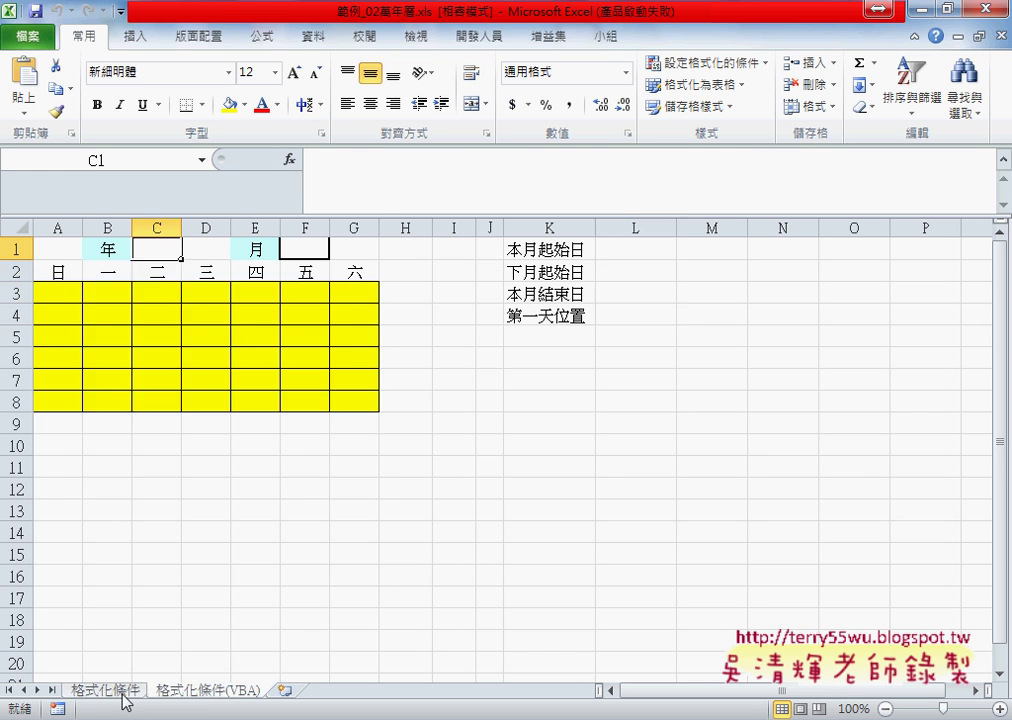
left_click(105, 692)
left_click(175, 692)
left_click(112, 694)
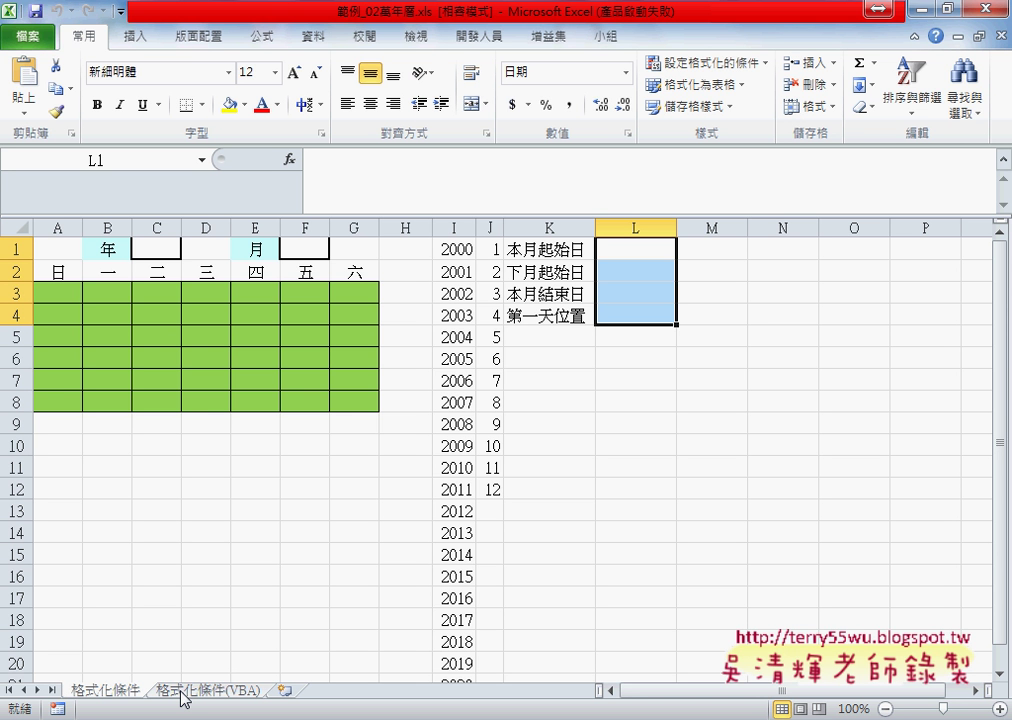
left_click(157, 248)
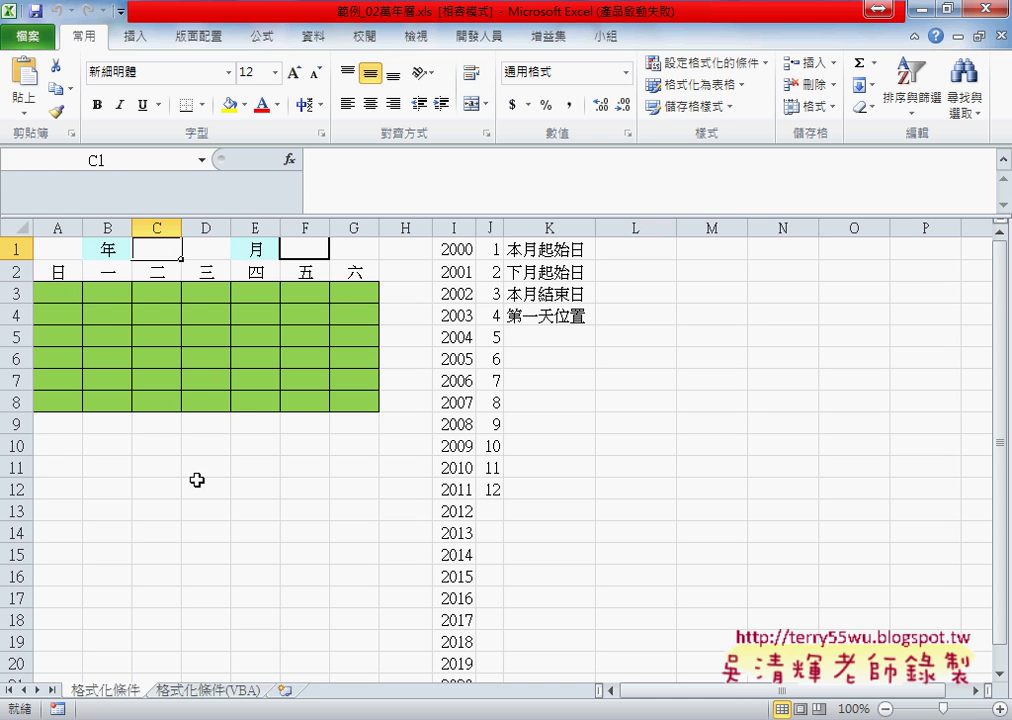
left_click(316, 252)
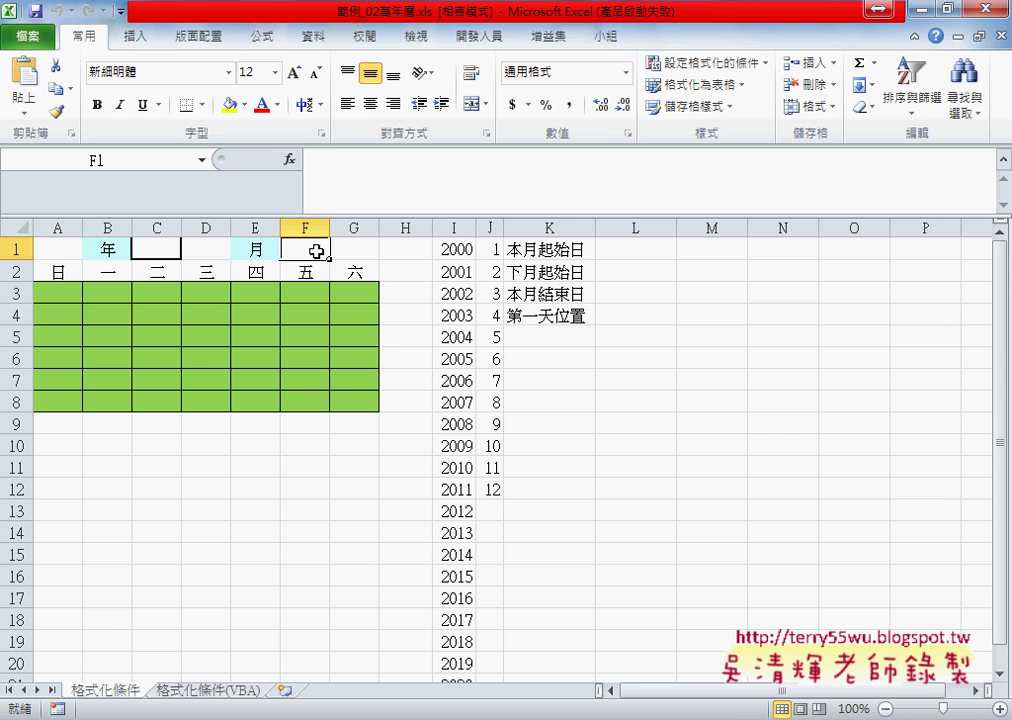
left_click(458, 253)
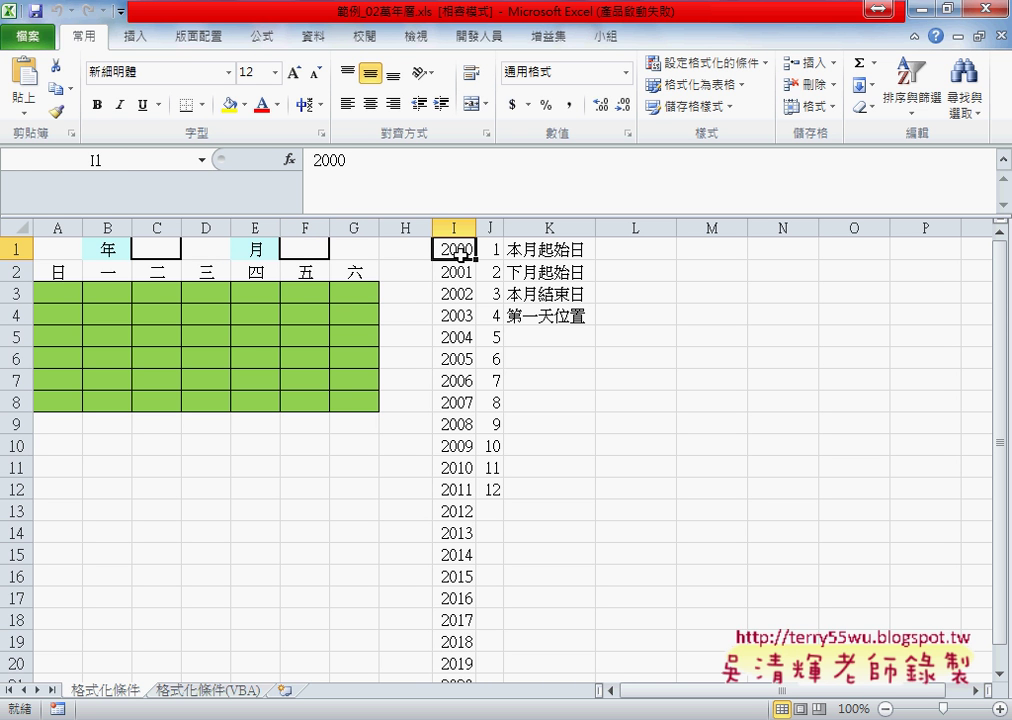
Name the year list I1:I21 as 年 through the Name Box
key("ctrl+shift+Down")
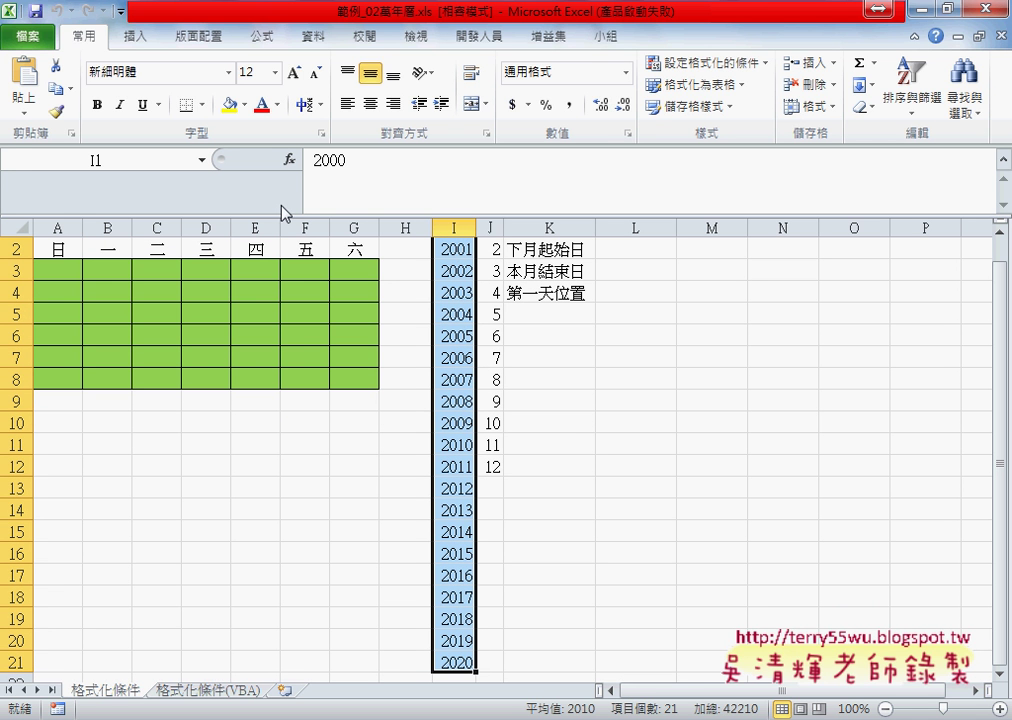
left_click(142, 158)
type("n")
key("BackSpace")
type("年")
key("Return")
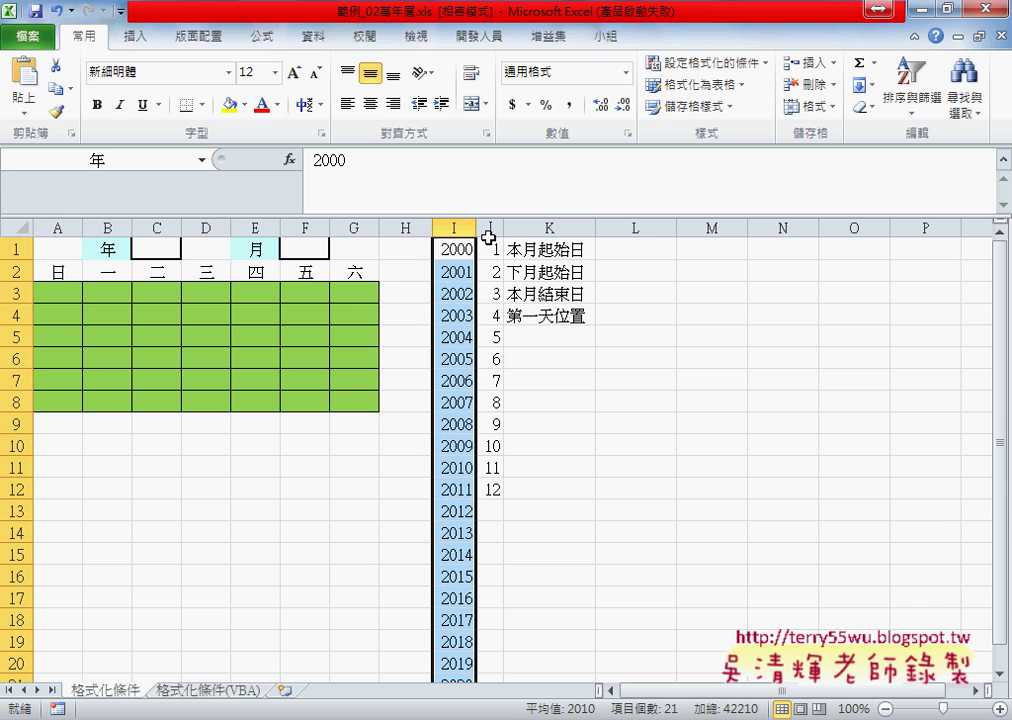
Name the month numbers J1:J12 as 月
left_click_drag(489, 245, 492, 488)
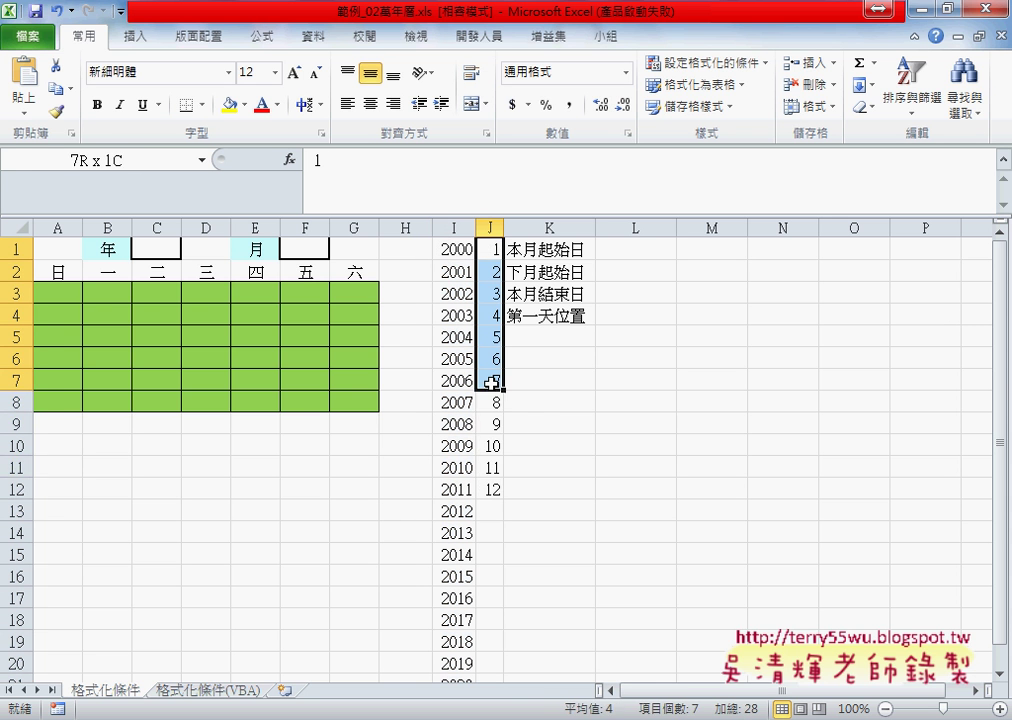
left_click(128, 158)
type("m,")
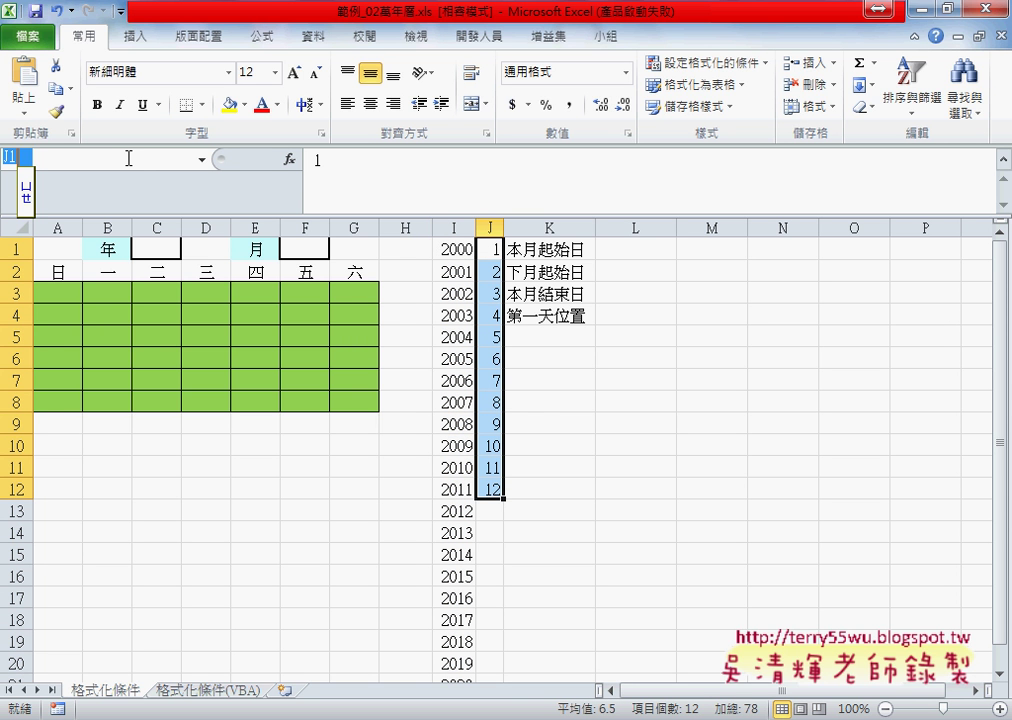
type("4")
key("Return")
key("Return")
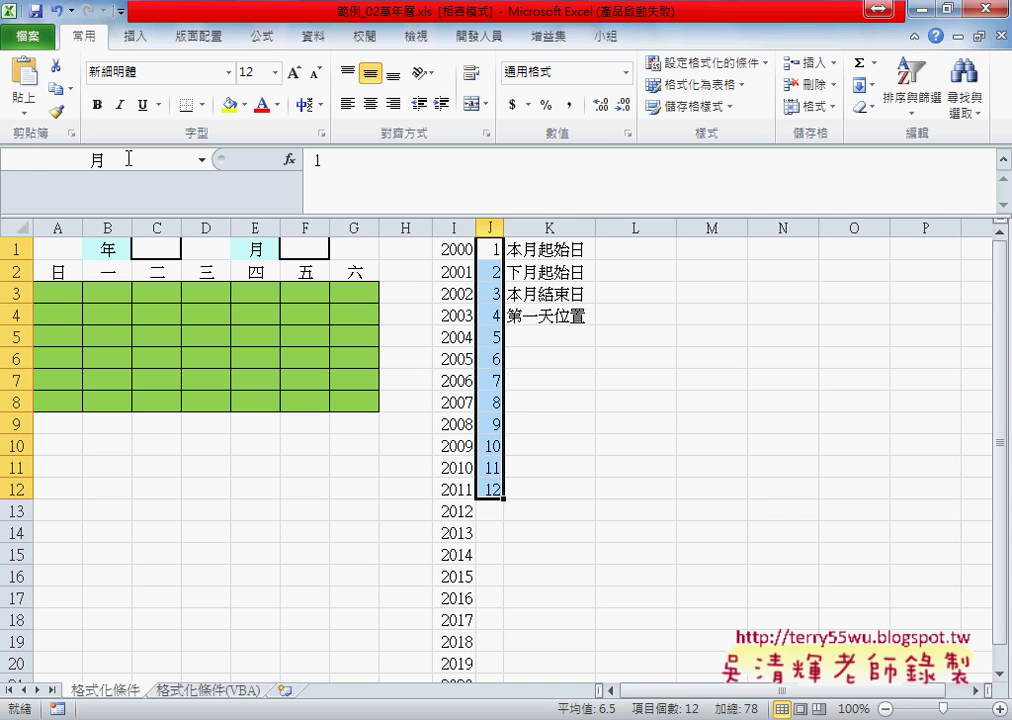
left_click(157, 248)
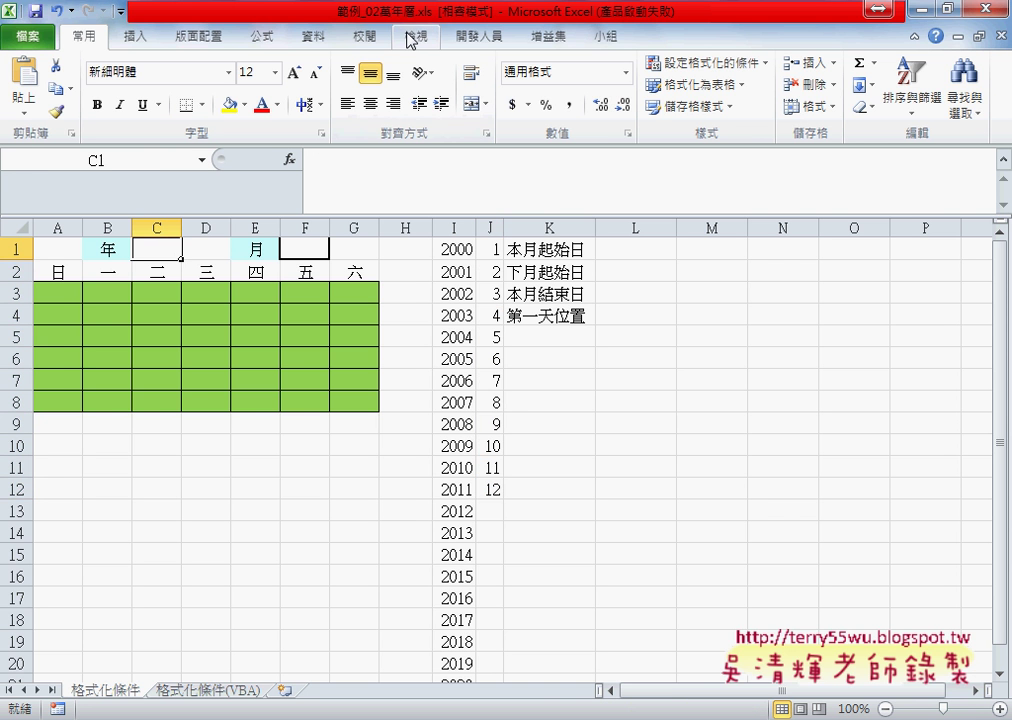
Give C1 a List validation with source =年 and check its year dropdown
left_click(324, 40)
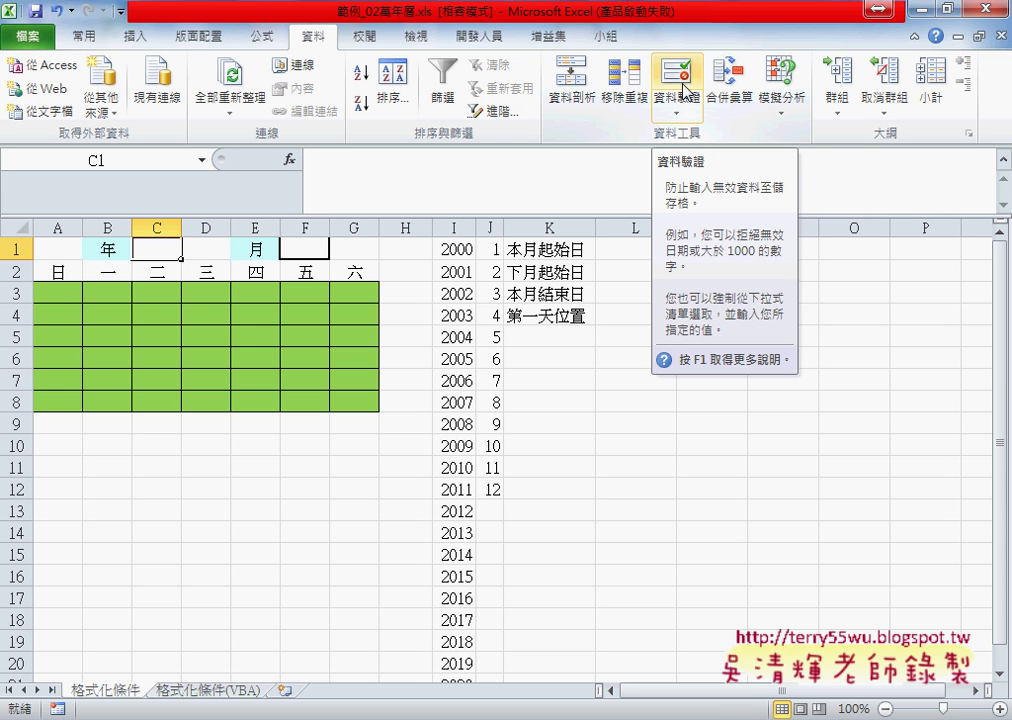
left_click(684, 88)
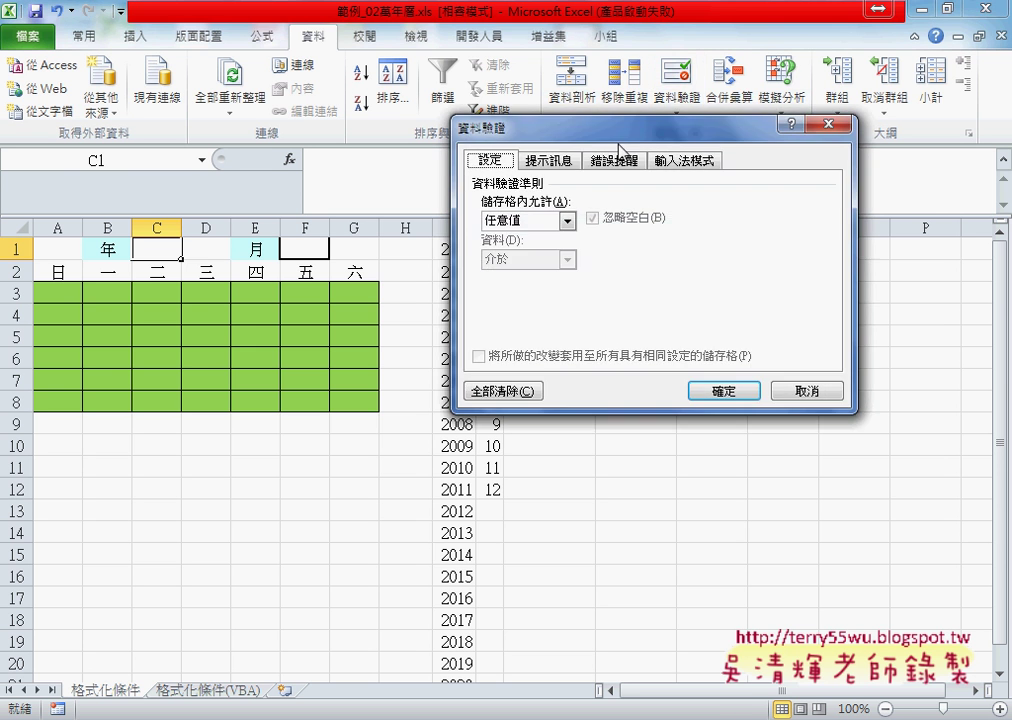
left_click(567, 220)
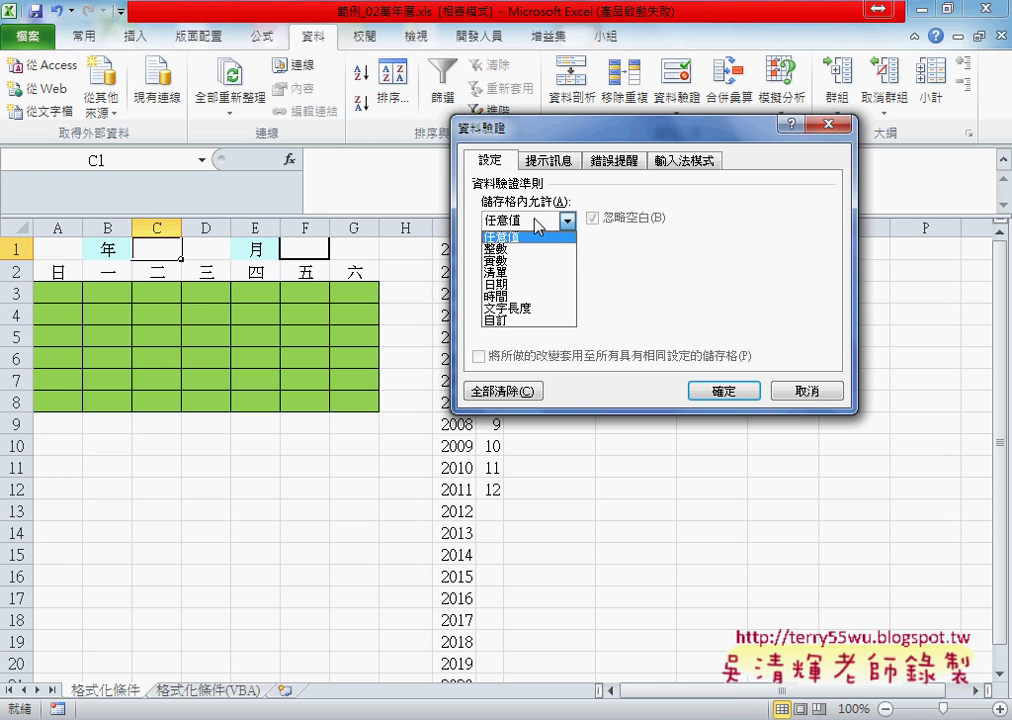
left_click(533, 272)
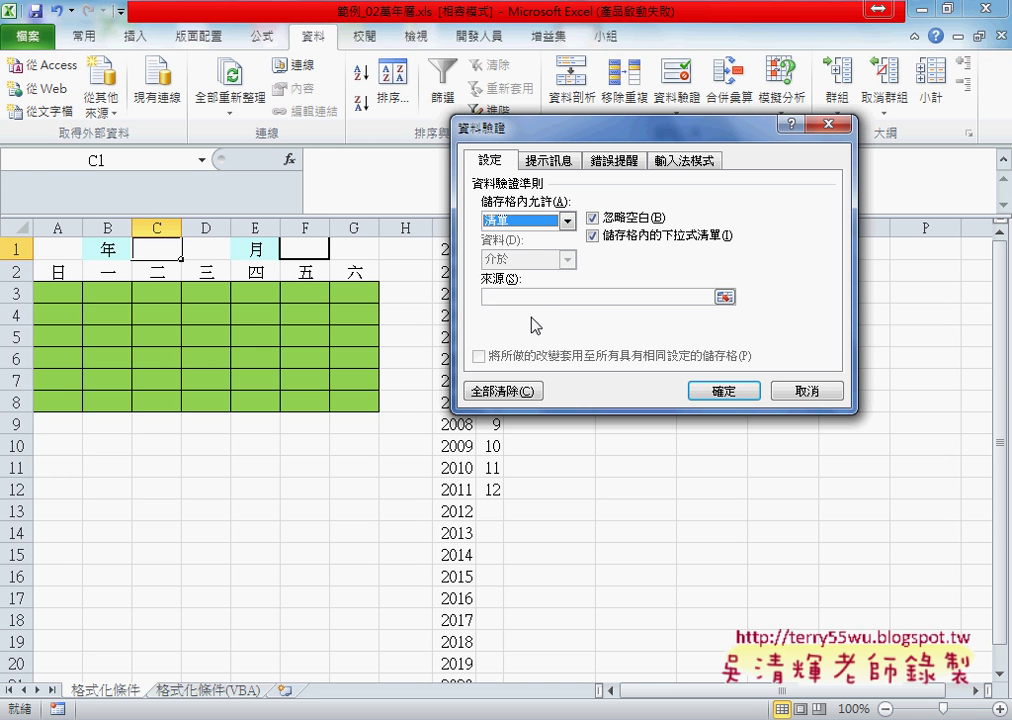
left_click(533, 297)
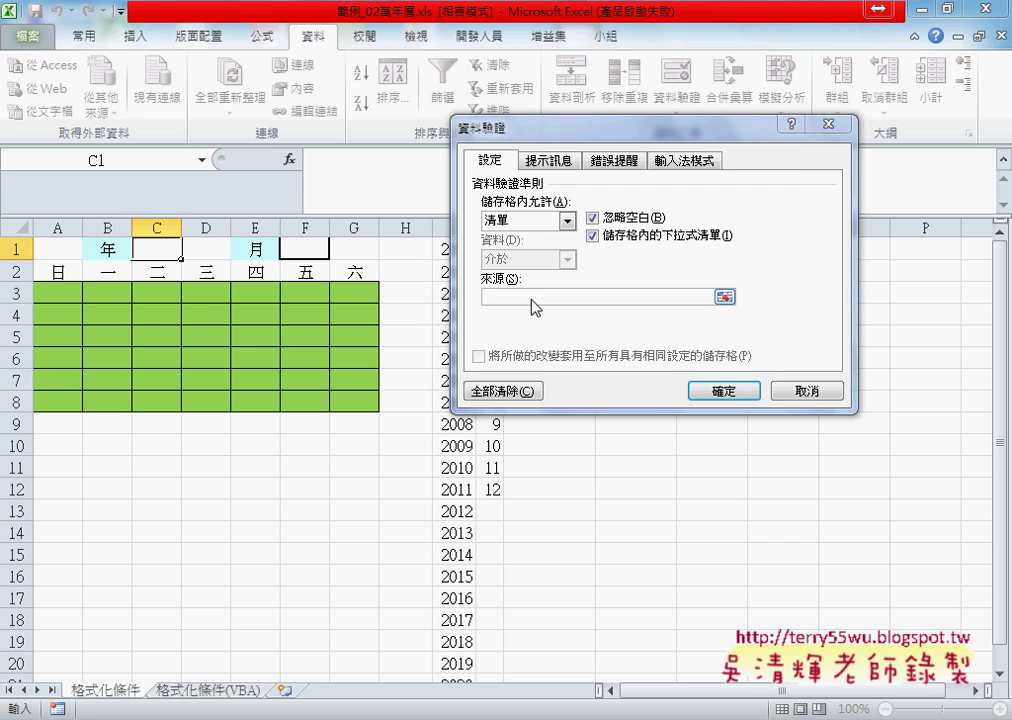
key("F3")
left_click(548, 238)
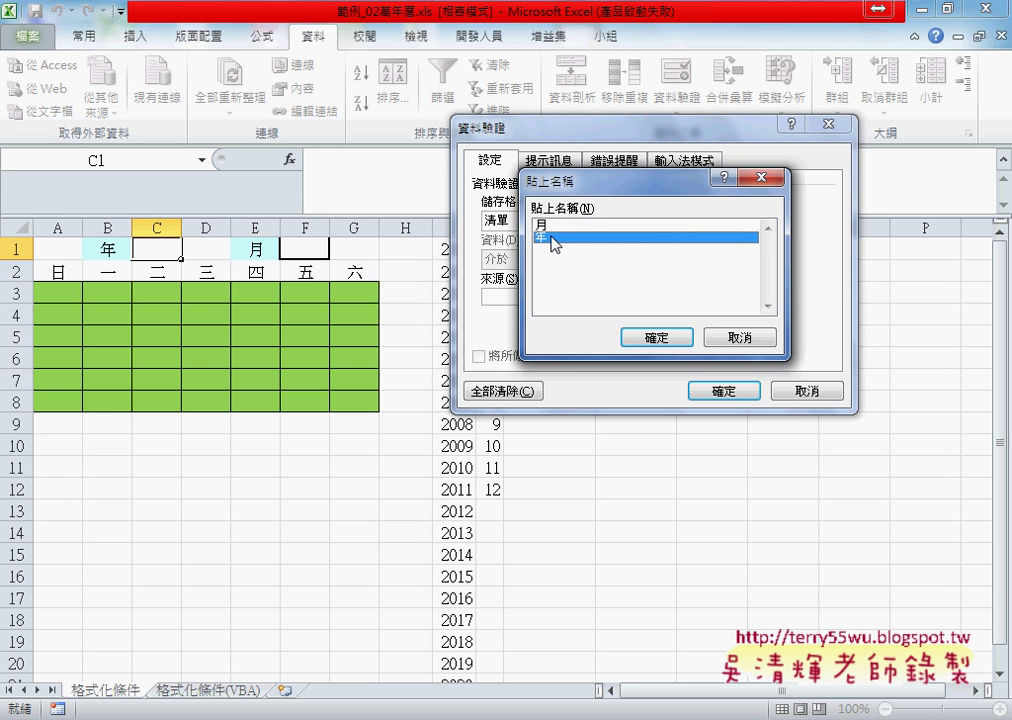
left_click(656, 338)
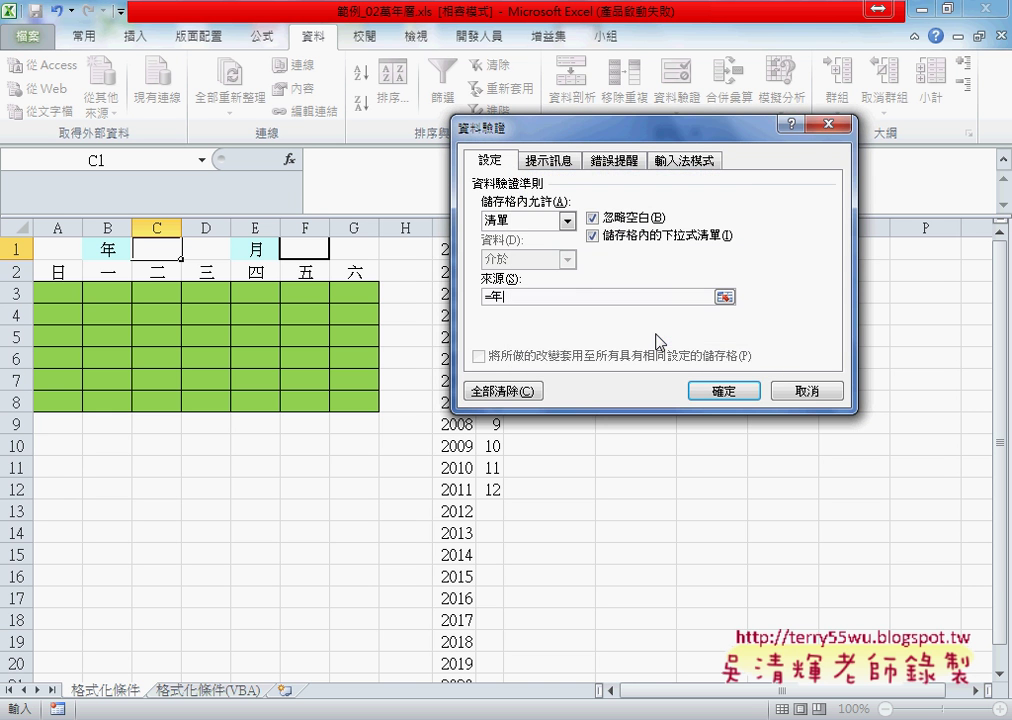
left_click(742, 392)
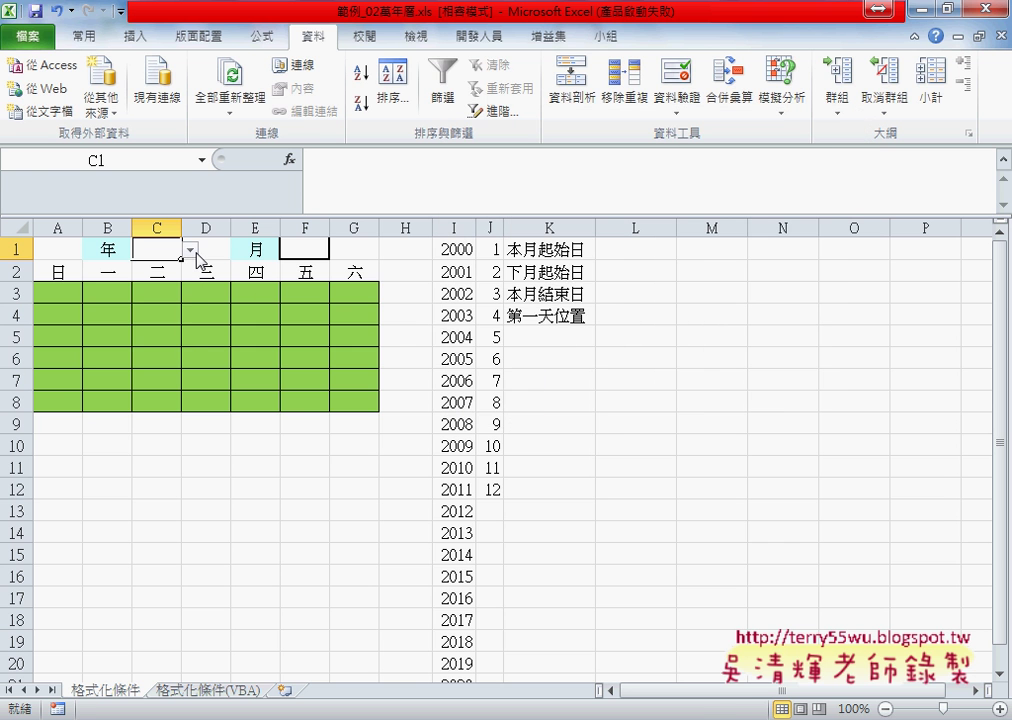
left_click(190, 249)
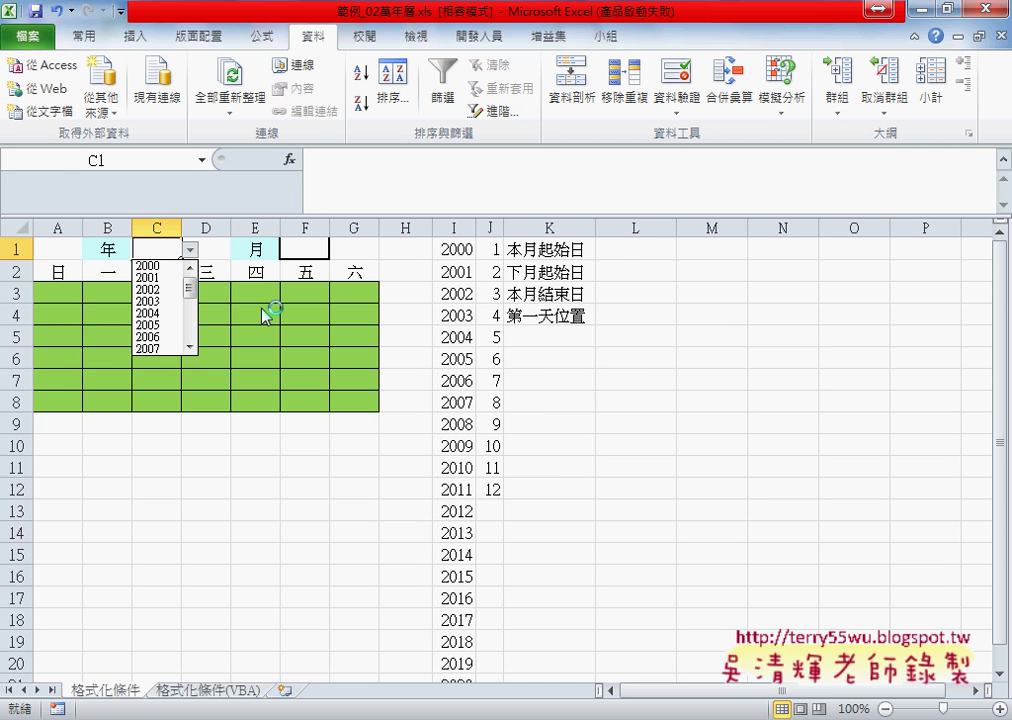
key("Escape")
left_click(319, 249)
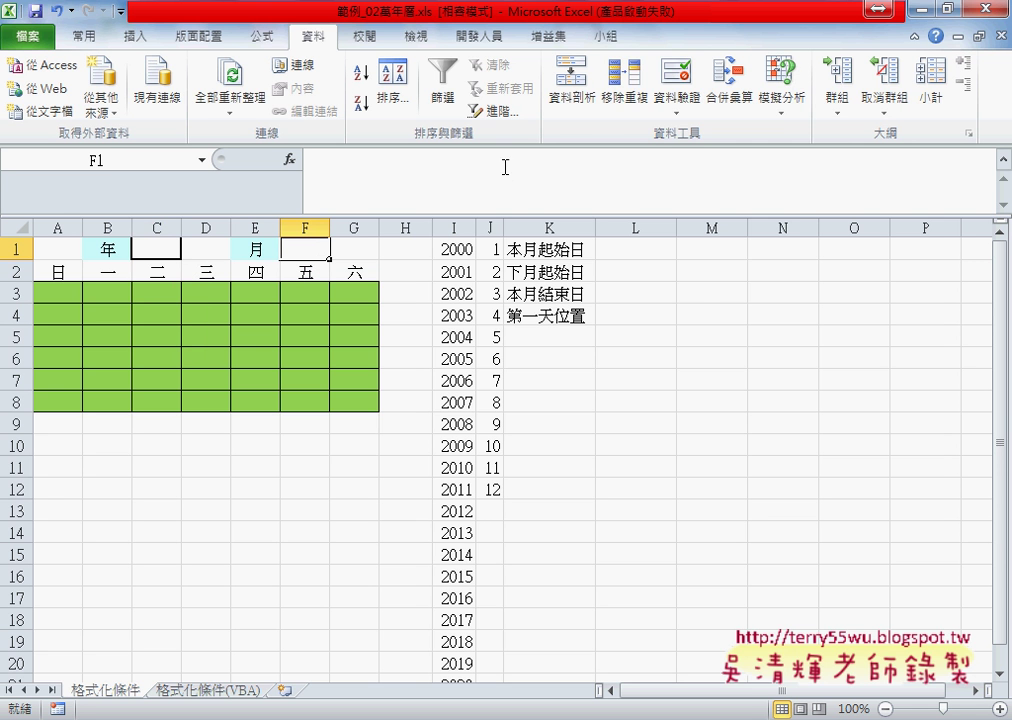
Give F1 a List validation with source =月 and test the 1–12 month dropdown
left_click(683, 82)
left_click(566, 219)
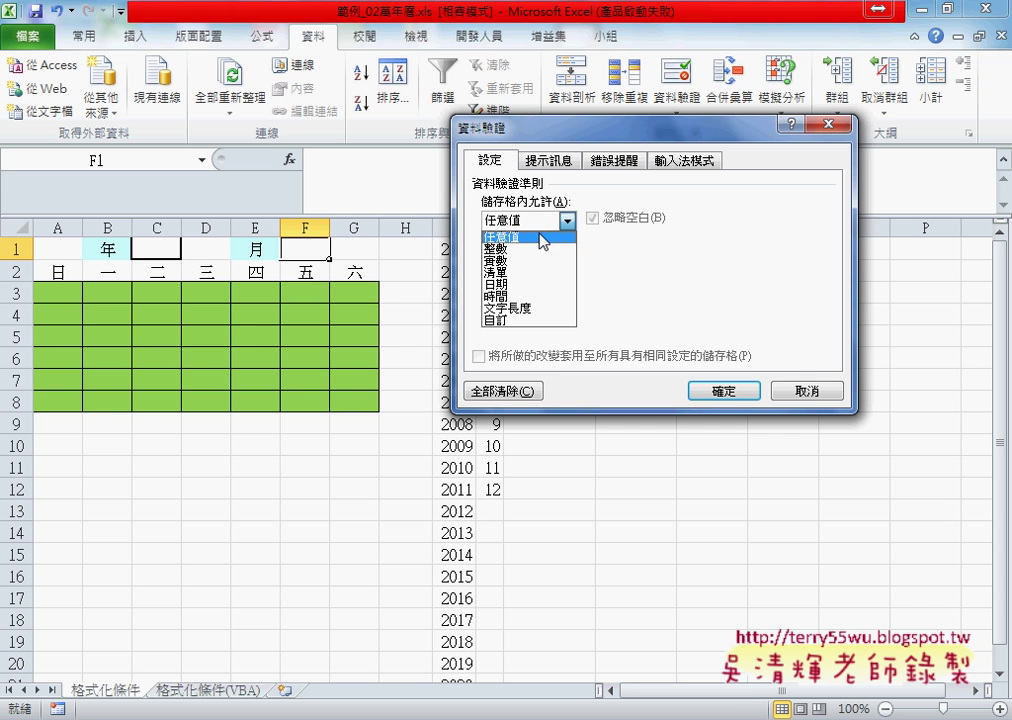
left_click(500, 272)
left_click(524, 297)
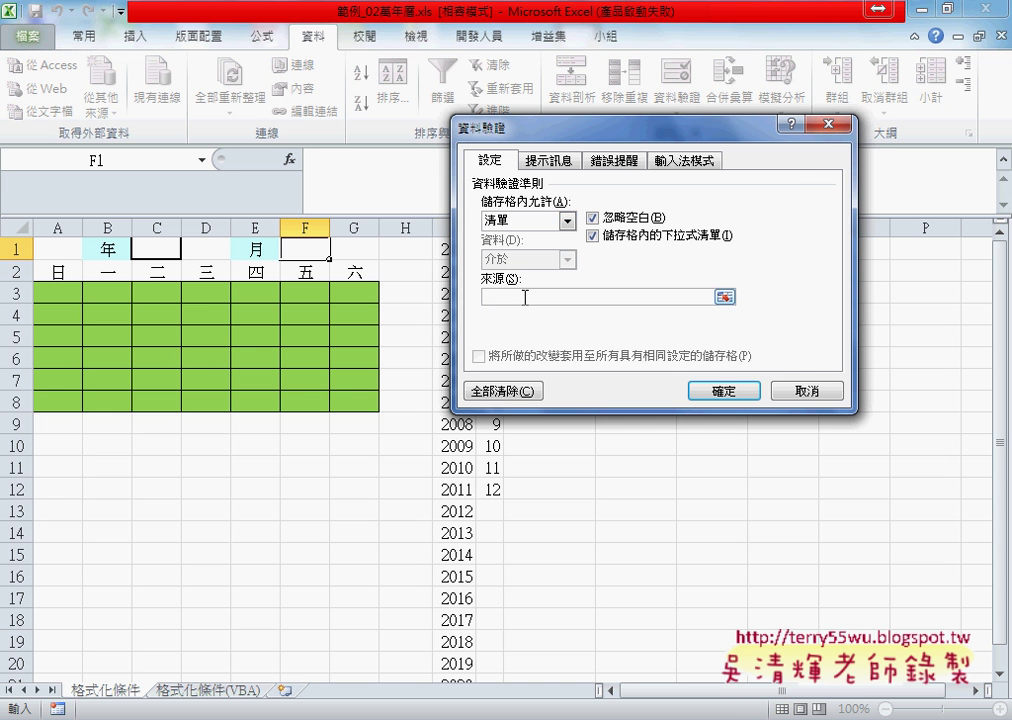
key("F3")
left_click(566, 227)
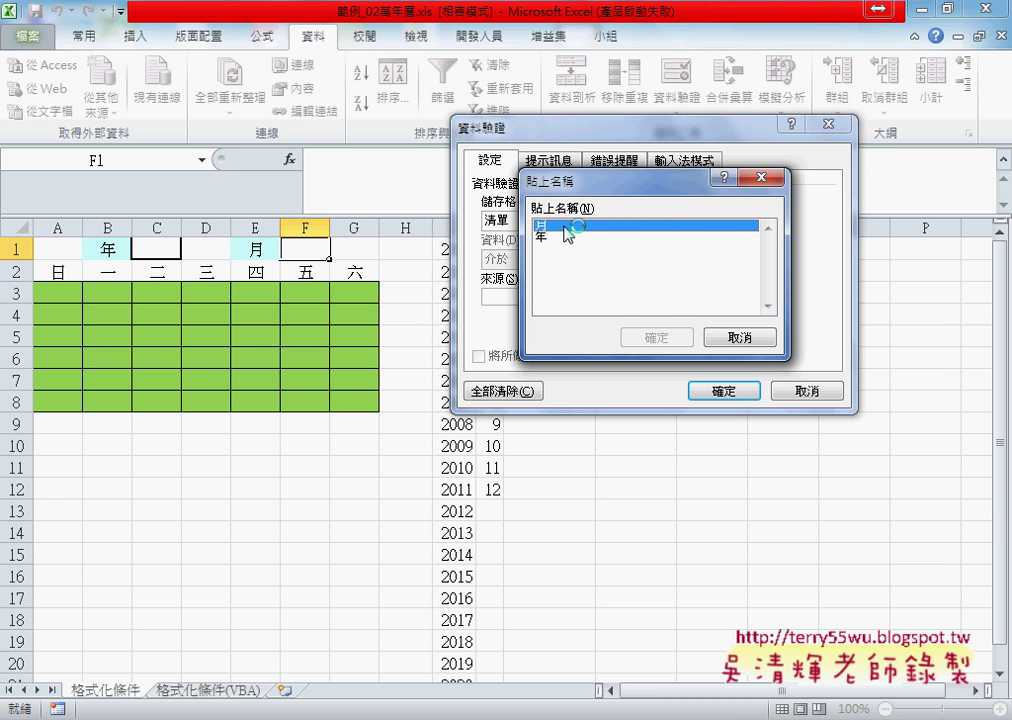
left_click(668, 338)
left_click(724, 390)
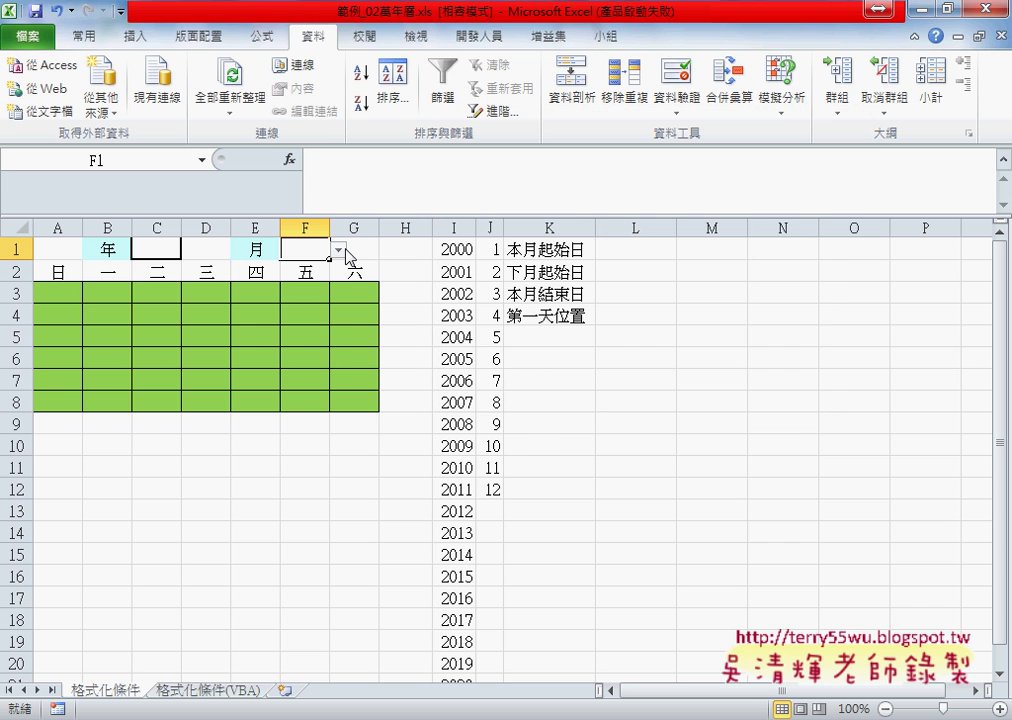
left_click(340, 250)
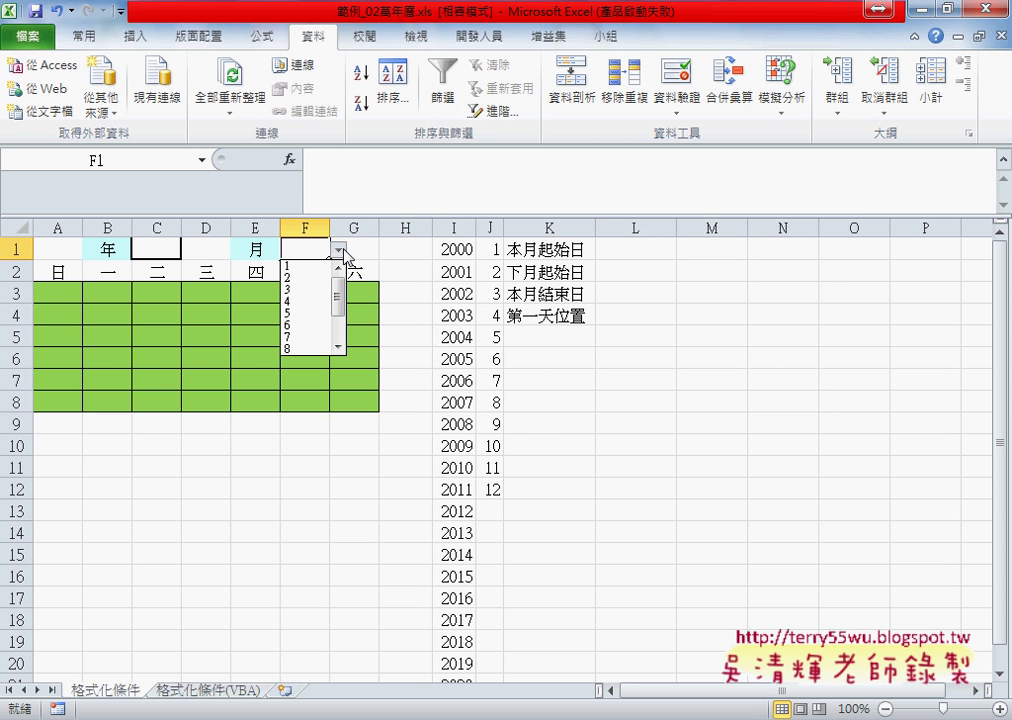
left_click(454, 252)
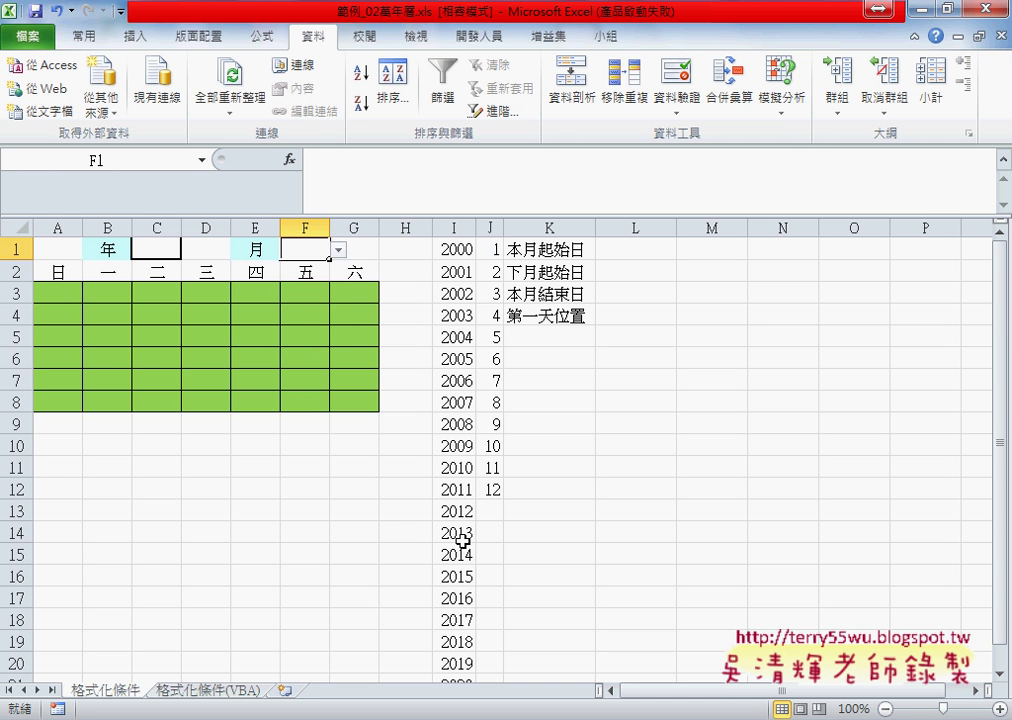
Review C1's validation source =年 and close the dialog unchanged
left_click(158, 249)
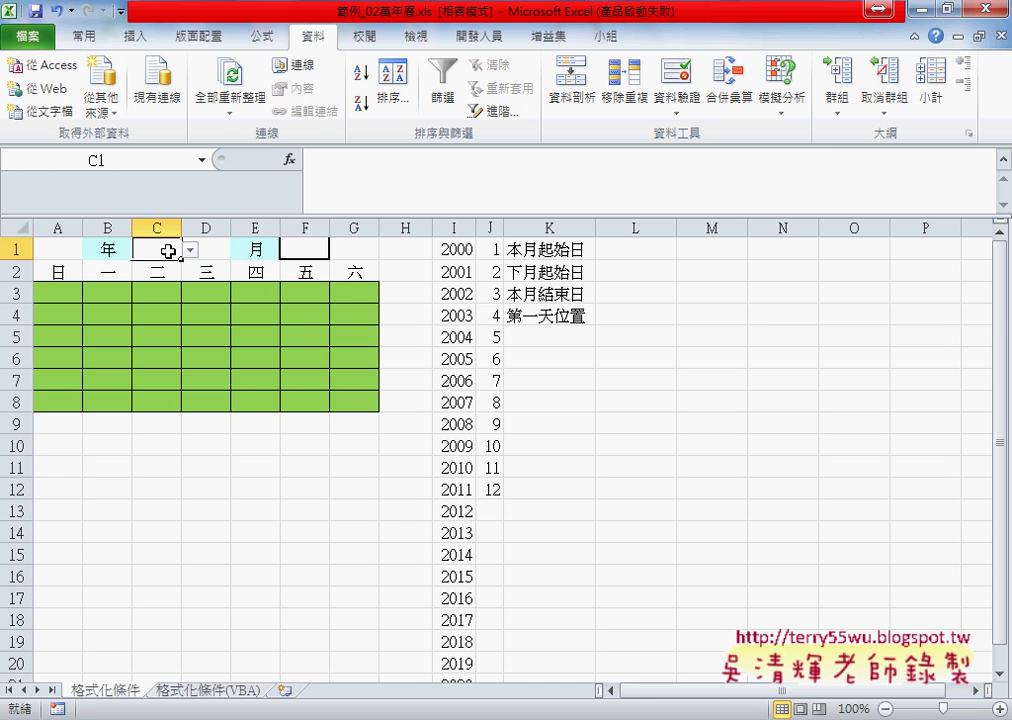
left_click(678, 105)
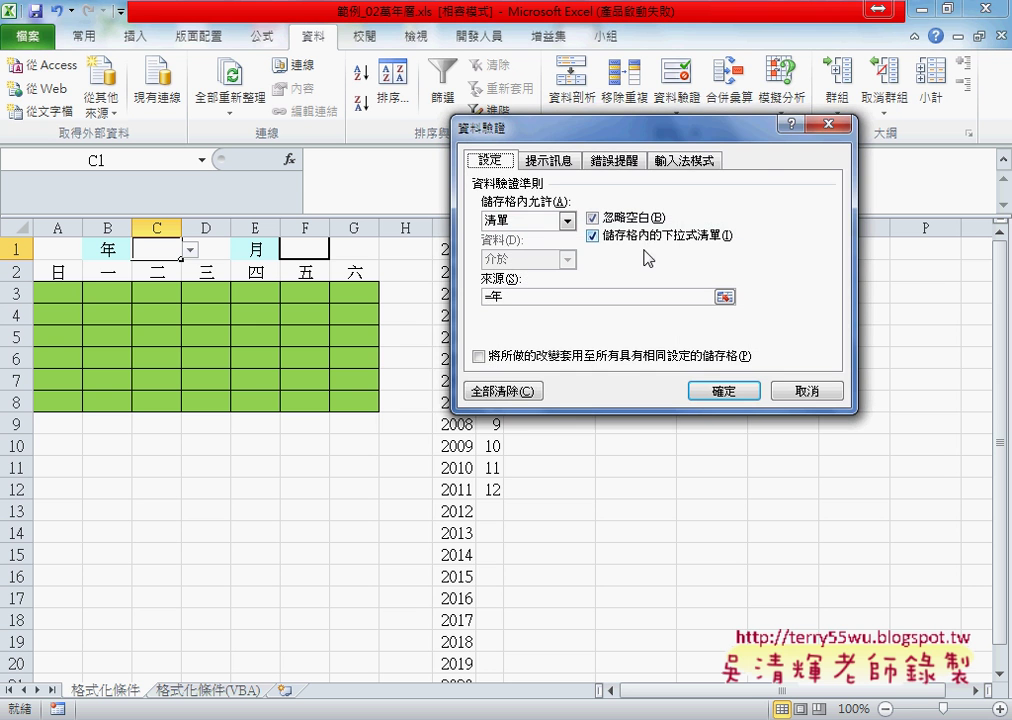
left_click(480, 297)
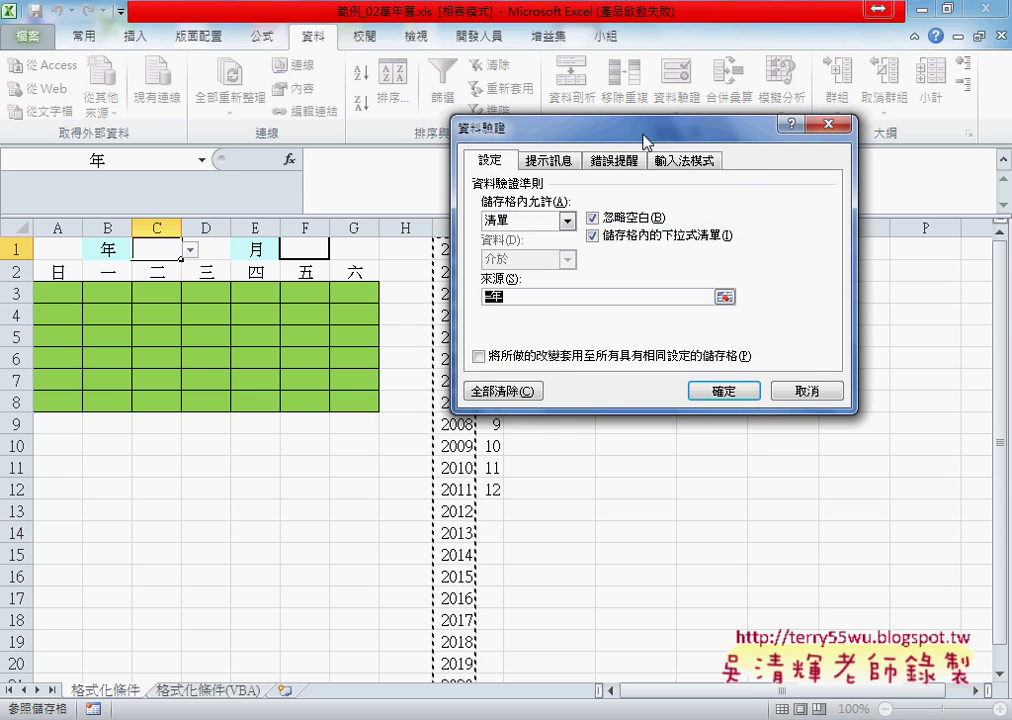
left_click_drag(644, 135, 762, 132)
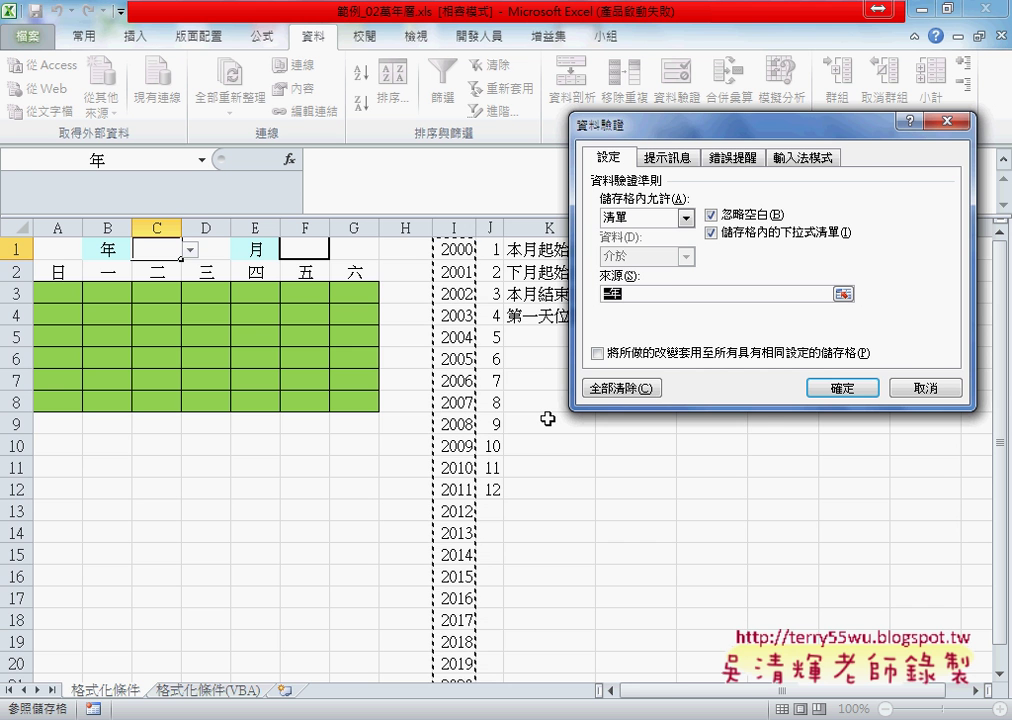
left_click(925, 392)
Hide helper columns I and J
left_click_drag(488, 228, 455, 228)
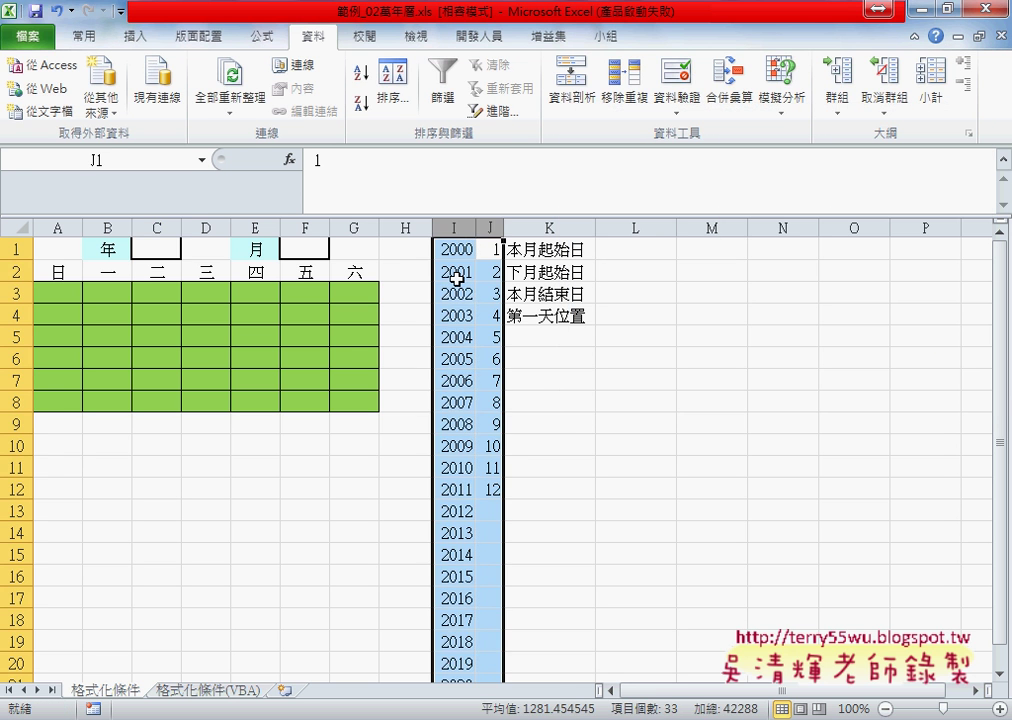
right_click(462, 268)
left_click(520, 541)
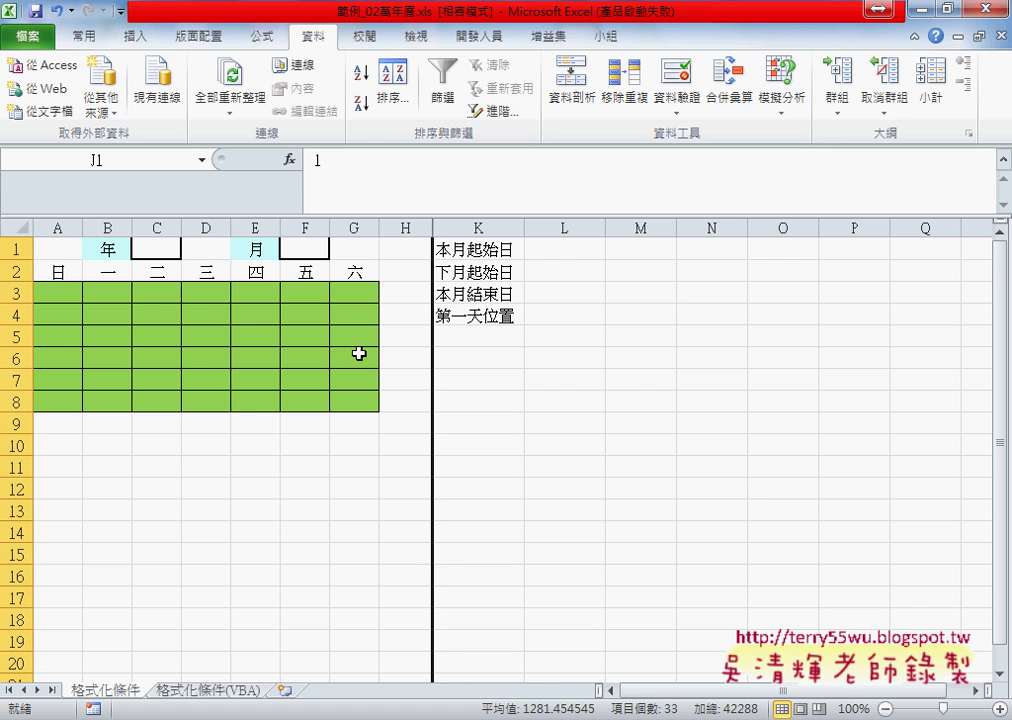
Choose 2016 from C1's year dropdown
left_click(163, 249)
left_click(190, 249)
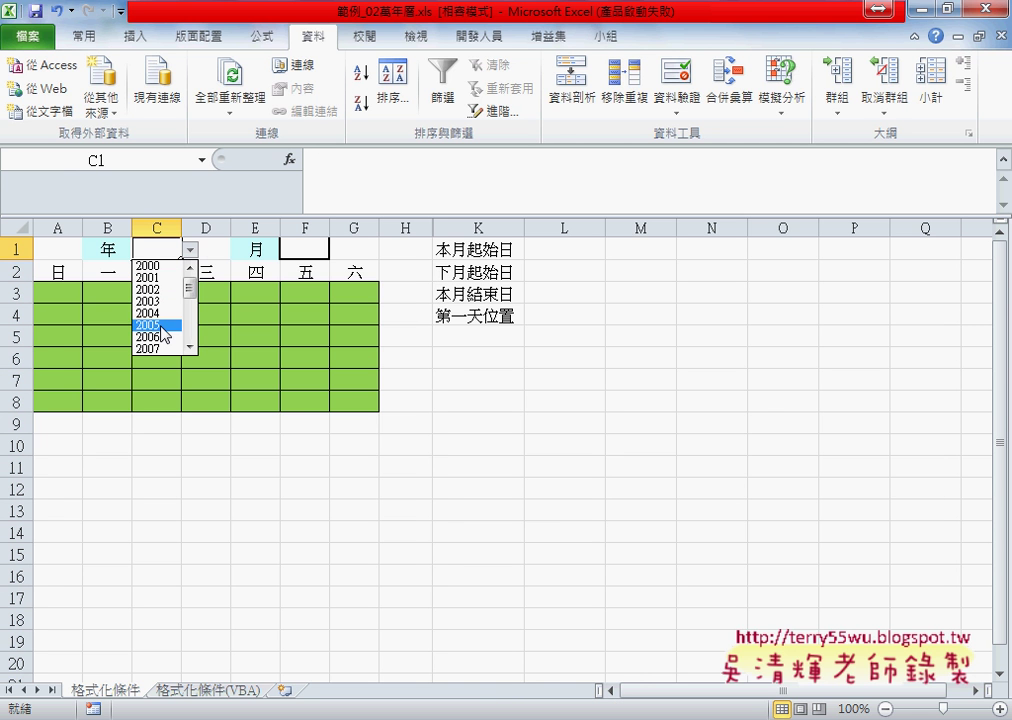
left_click_drag(190, 290, 193, 320)
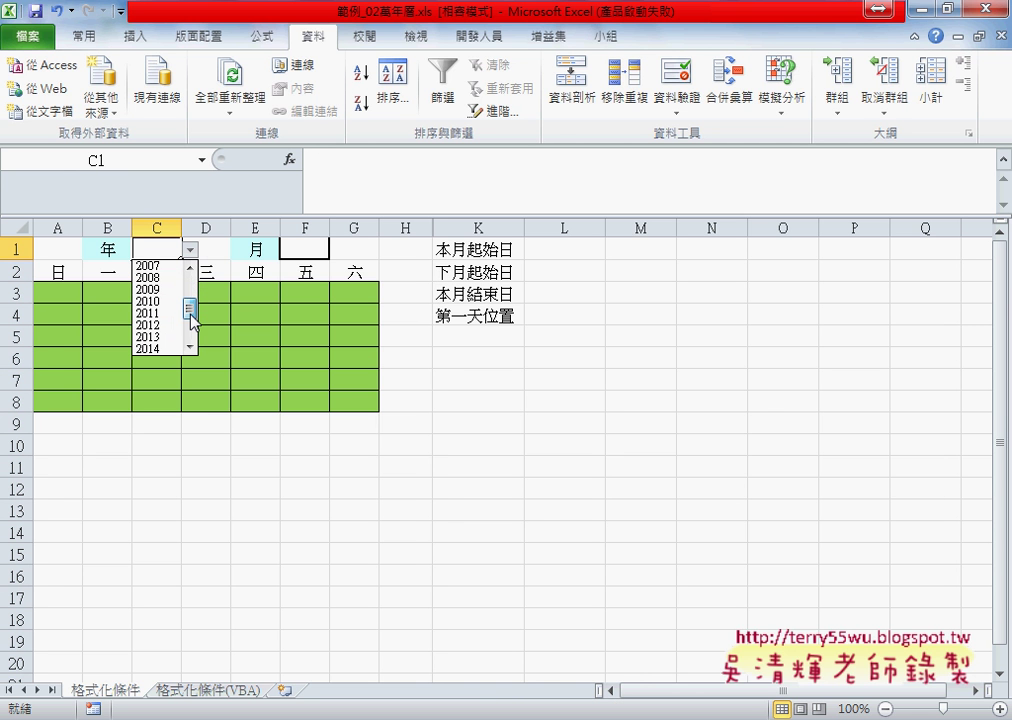
scroll(192, 320, "down", 1)
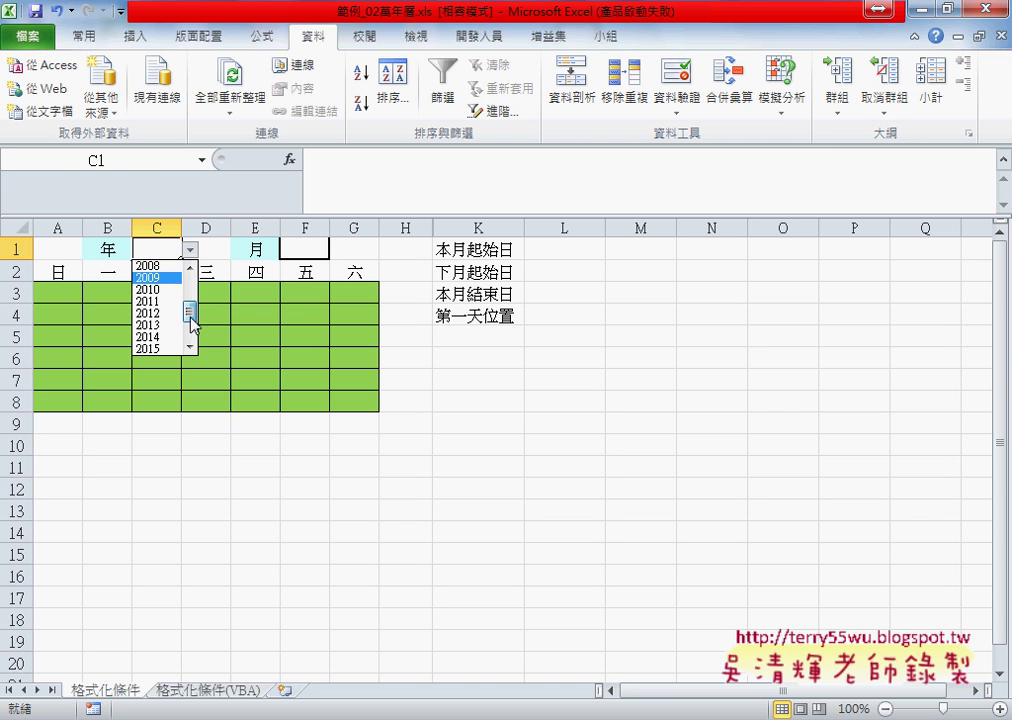
scroll(192, 322, "down", 2)
scroll(191, 323, "down", 2)
left_click(170, 313)
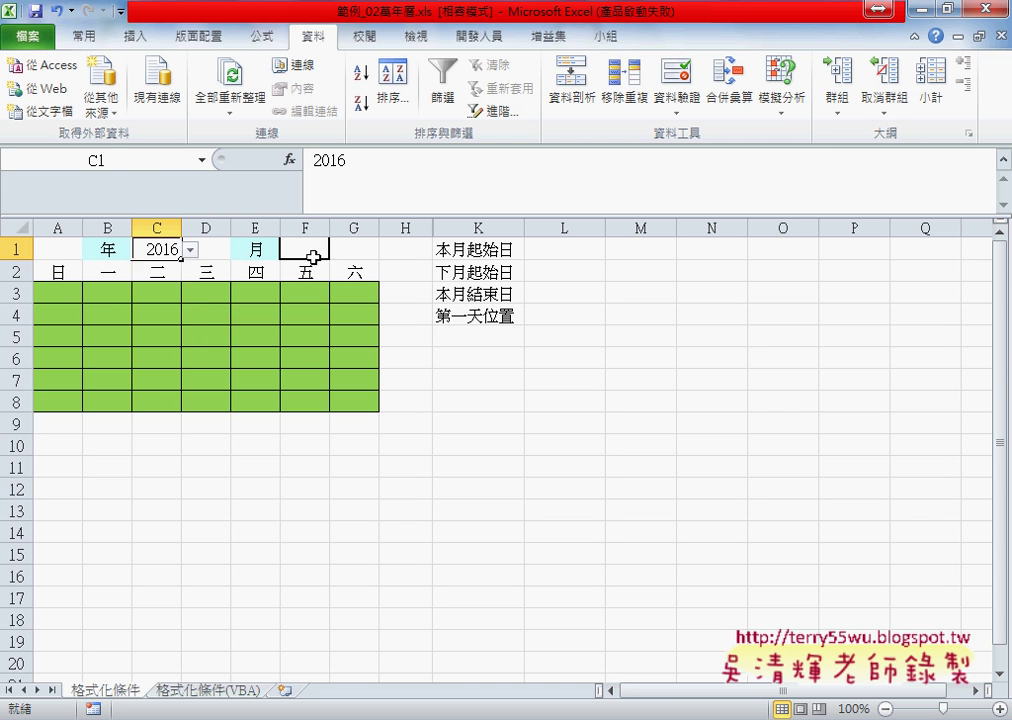
Choose 11 from F1's month dropdown and select the grid A3:G8
left_click(313, 257)
left_click(337, 249)
scroll(336, 316, "down", 2)
scroll(338, 330, "down", 2)
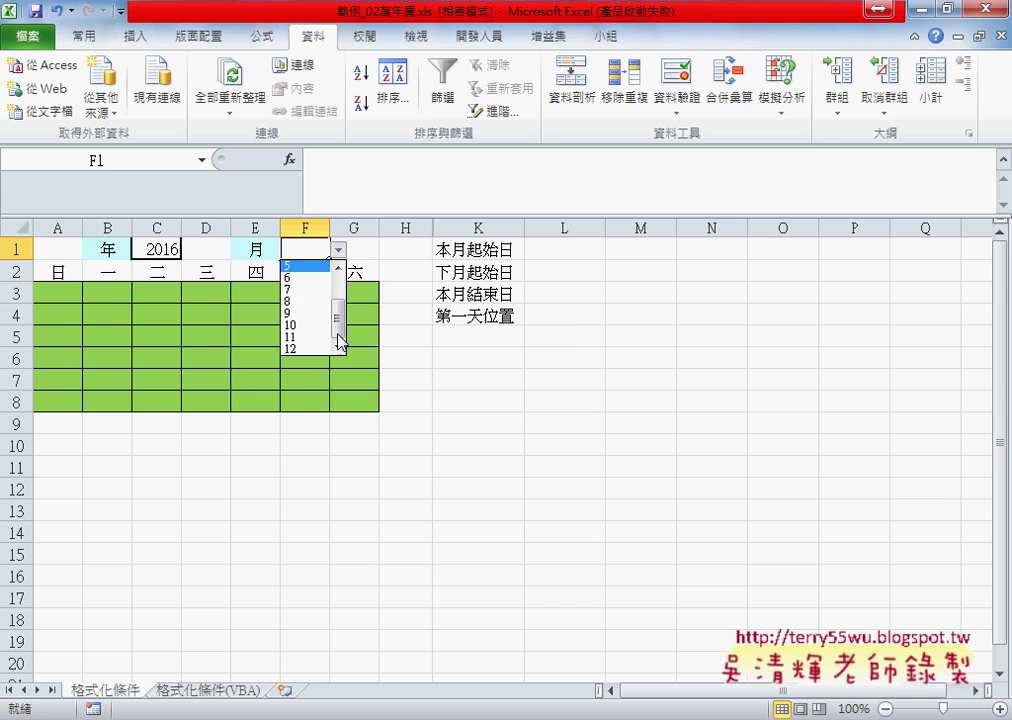
left_click(318, 337)
left_click_drag(55, 292, 352, 414)
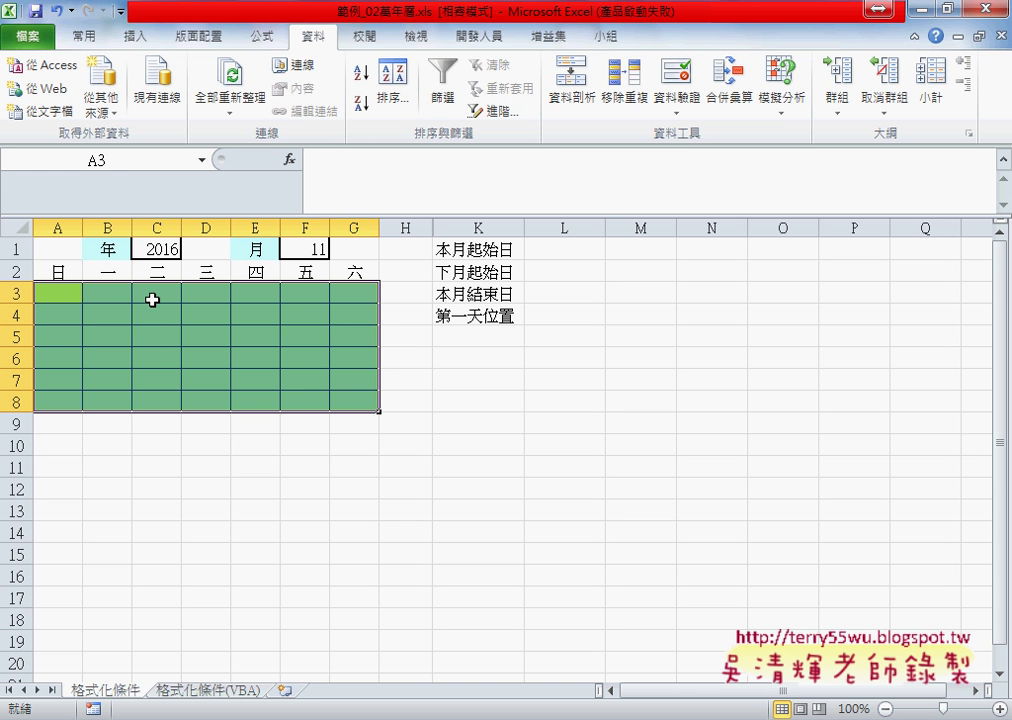
Using the system calendar for November 2016, fill C3:G3 with 1–5 and A4:G4 with 6–12
left_click_drag(57, 292, 358, 397)
left_click(980, 715)
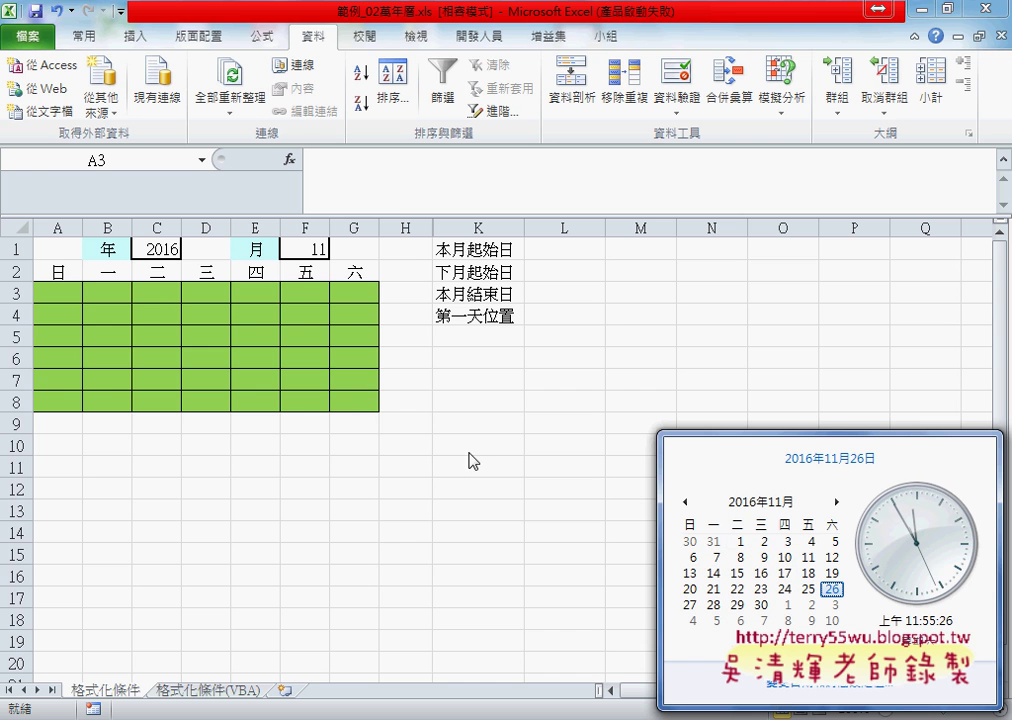
left_click(155, 295)
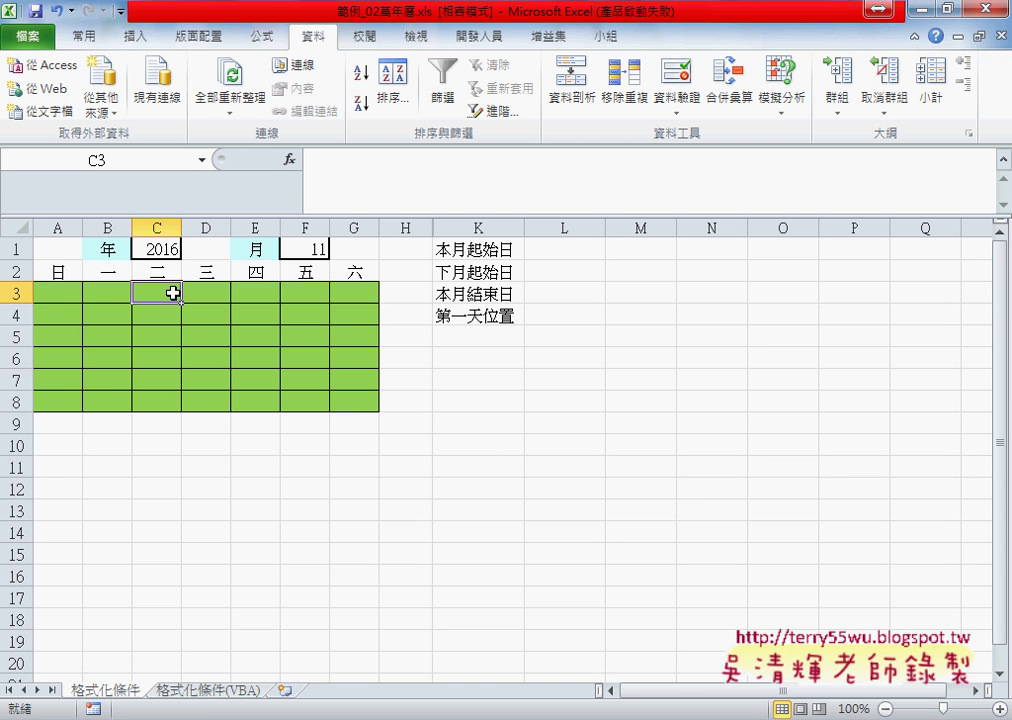
type("1")
left_click_drag(181, 302, 368, 302)
key("ctrl")
left_click(67, 318)
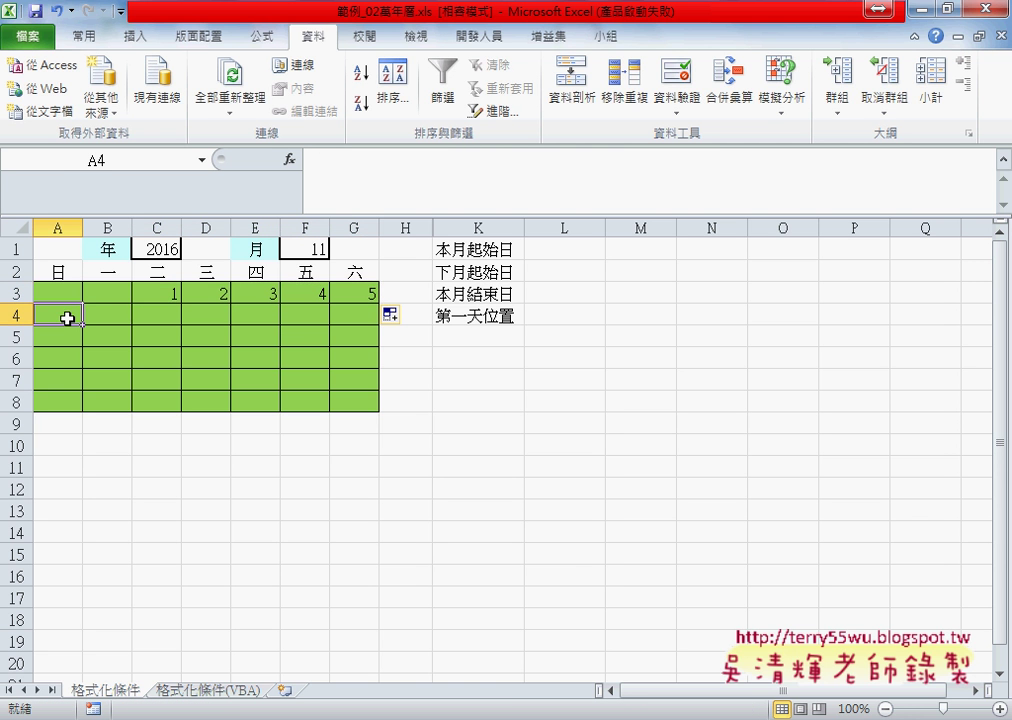
type("6")
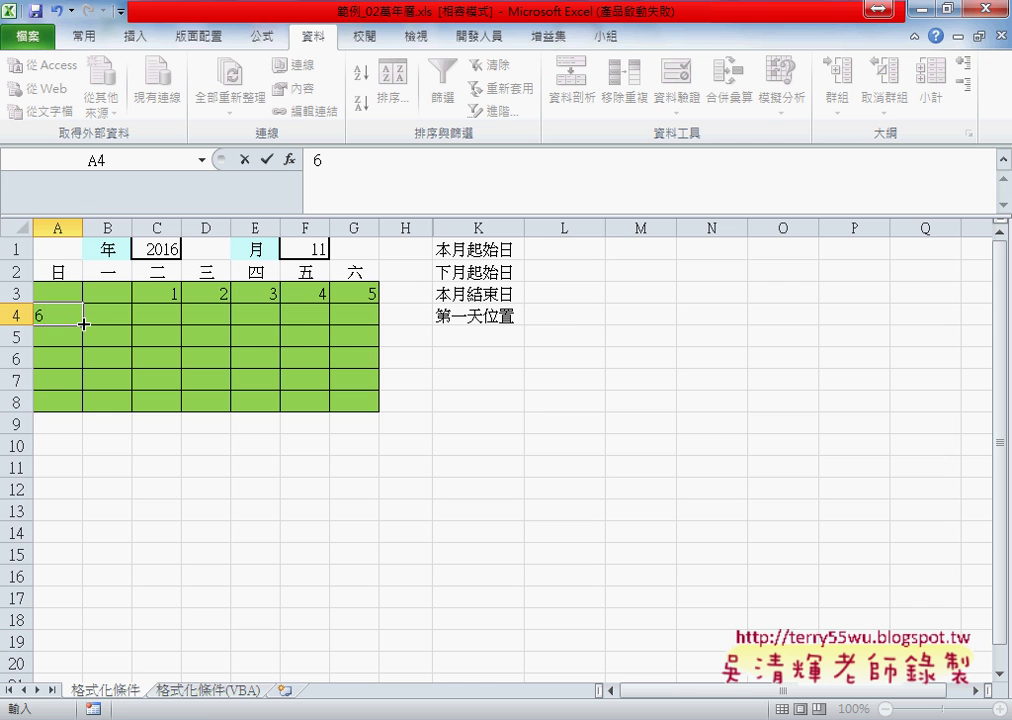
left_click_drag(83, 324, 374, 325)
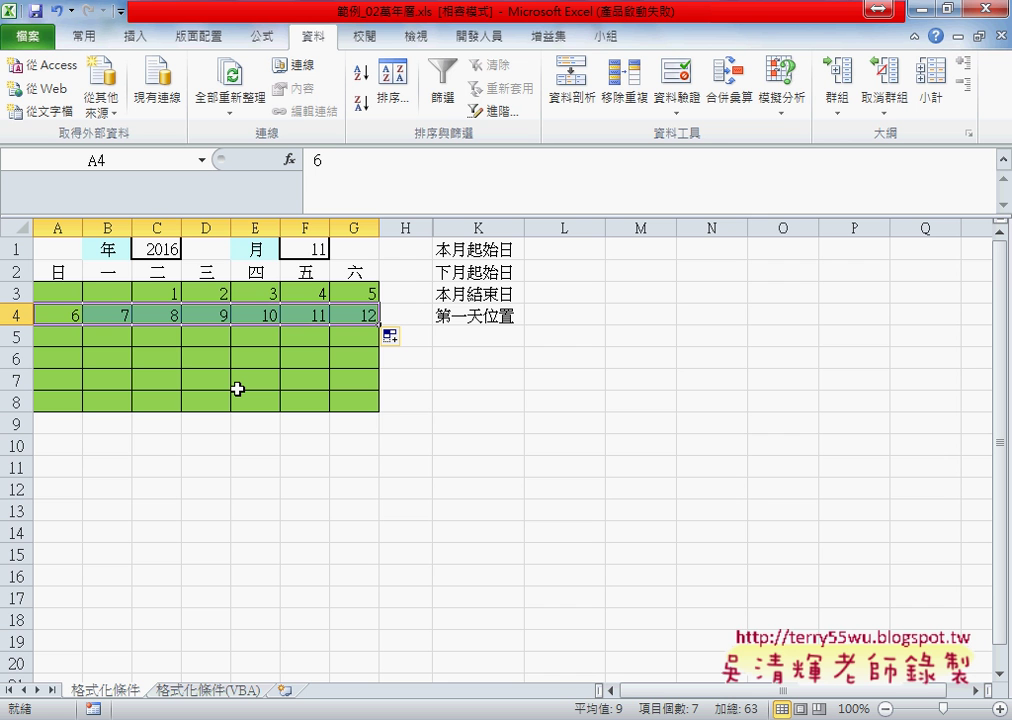
Change the month in F1 to 12
left_click(318, 249)
left_click(340, 249)
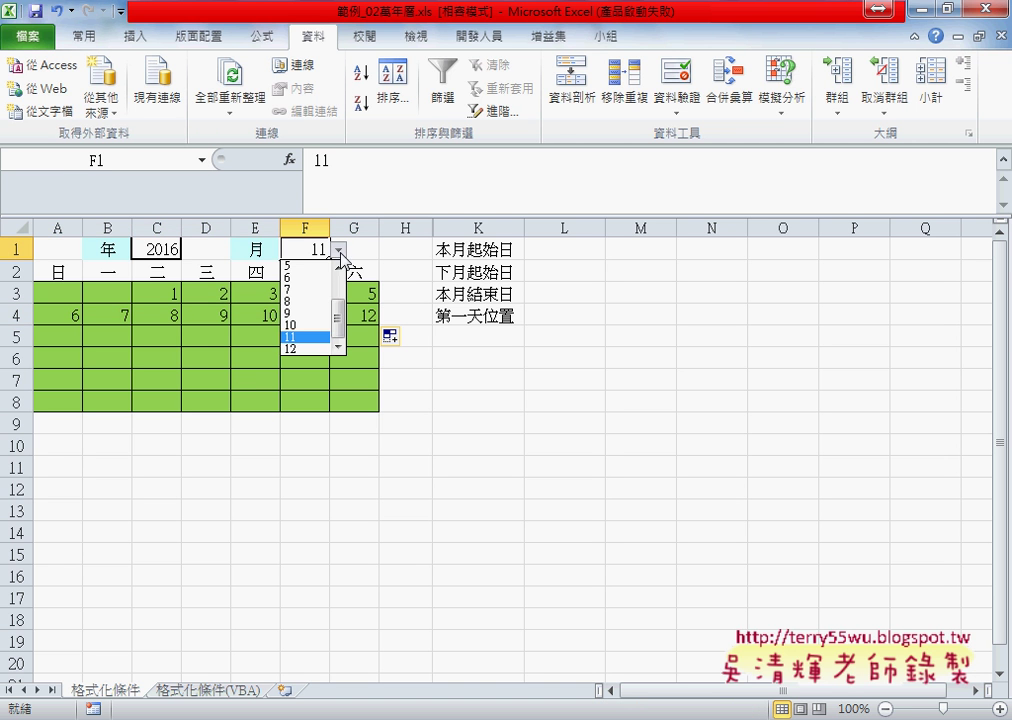
left_click(316, 348)
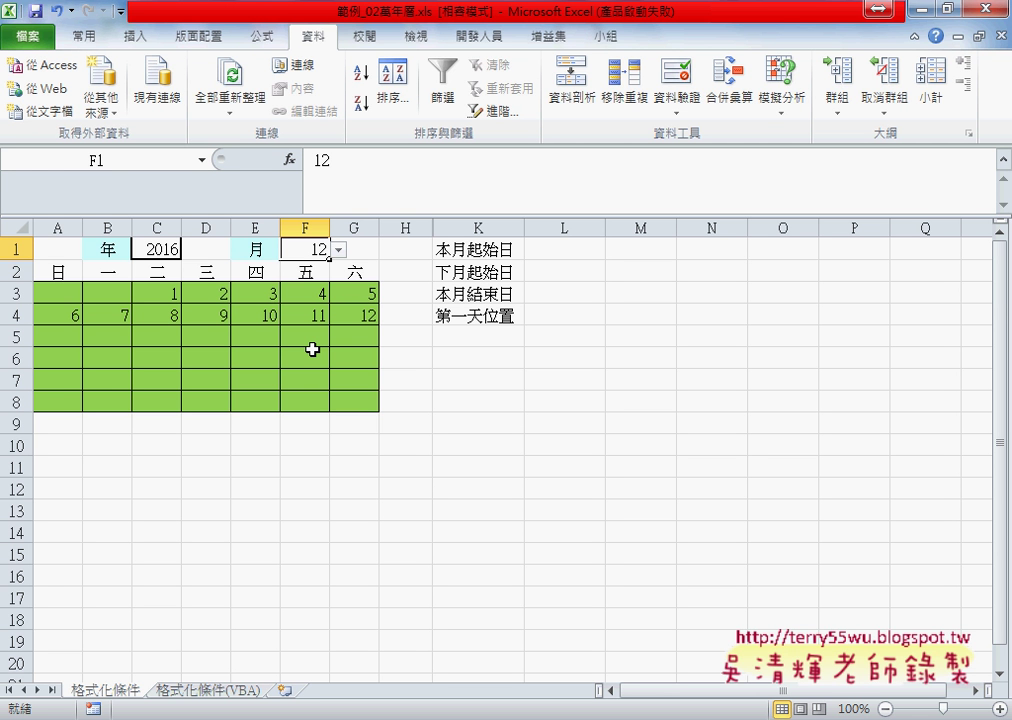
Clear the day numbers from the grid A3:G8
left_click_drag(76, 292, 356, 399)
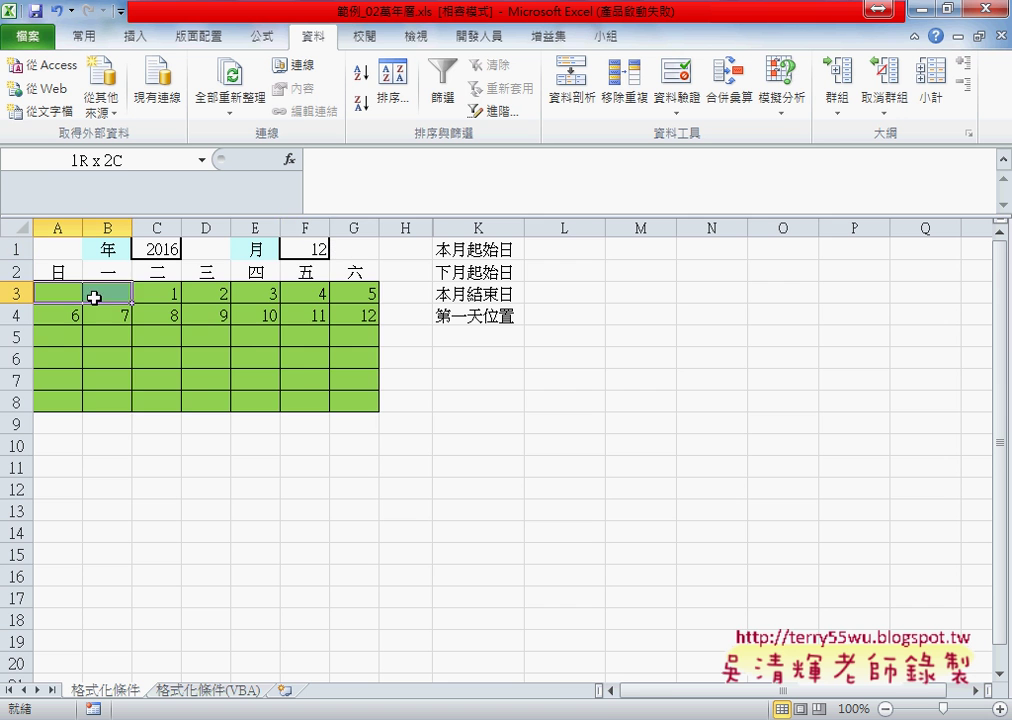
key("Delete")
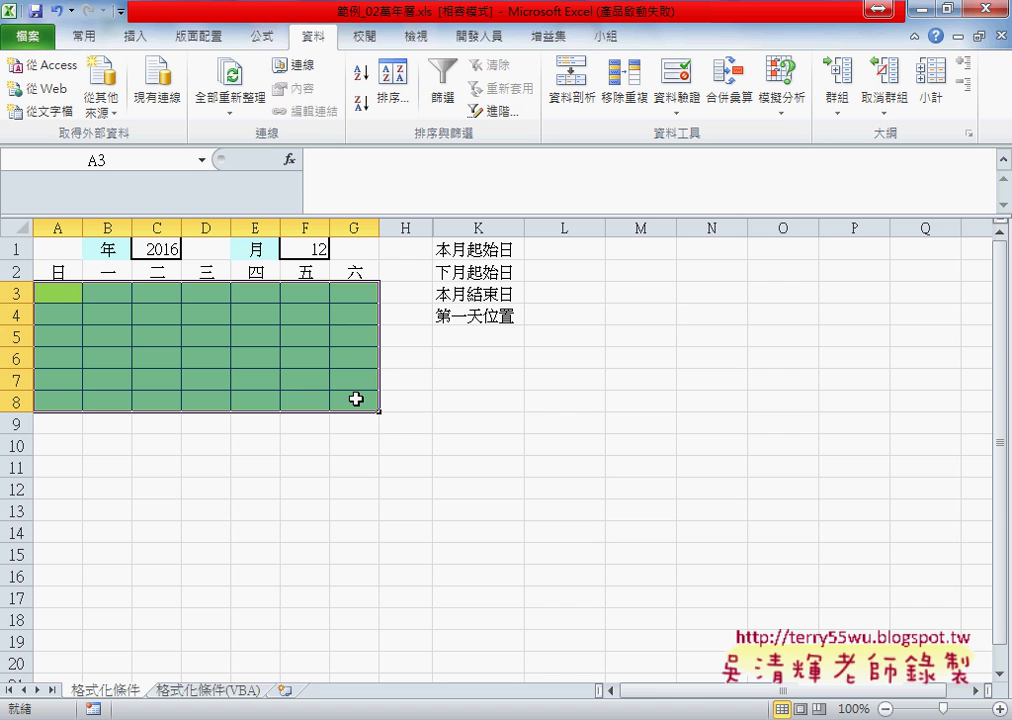
left_click(57, 293)
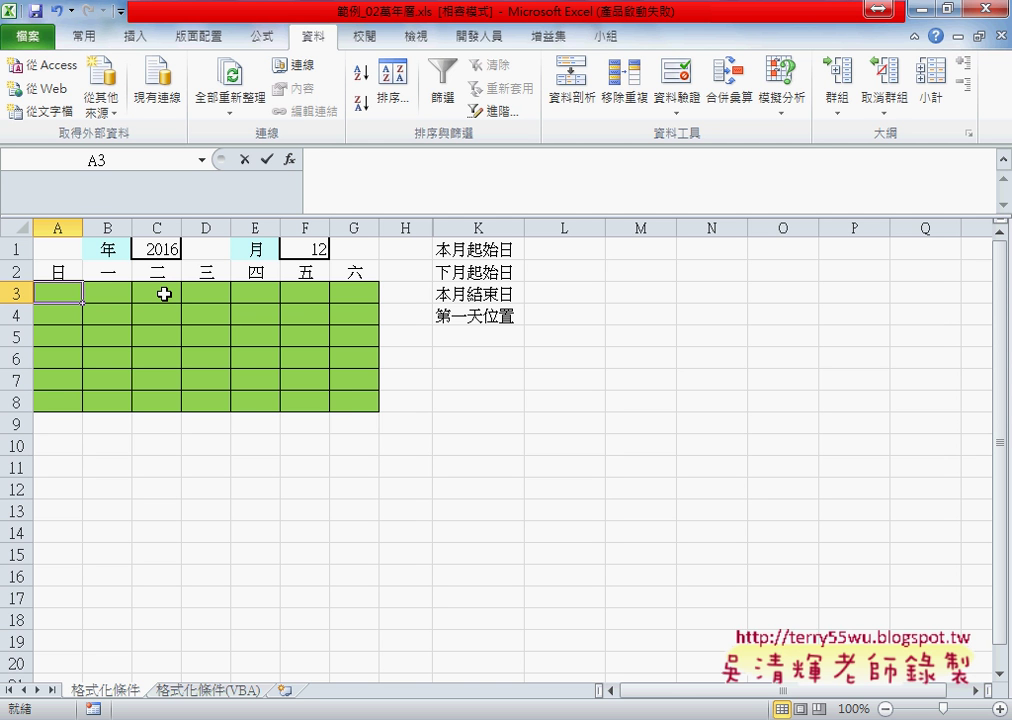
Fill row 3 with the series 1–7 and row 4 with 8–14
type("1")
left_click_drag(82, 301, 392, 304)
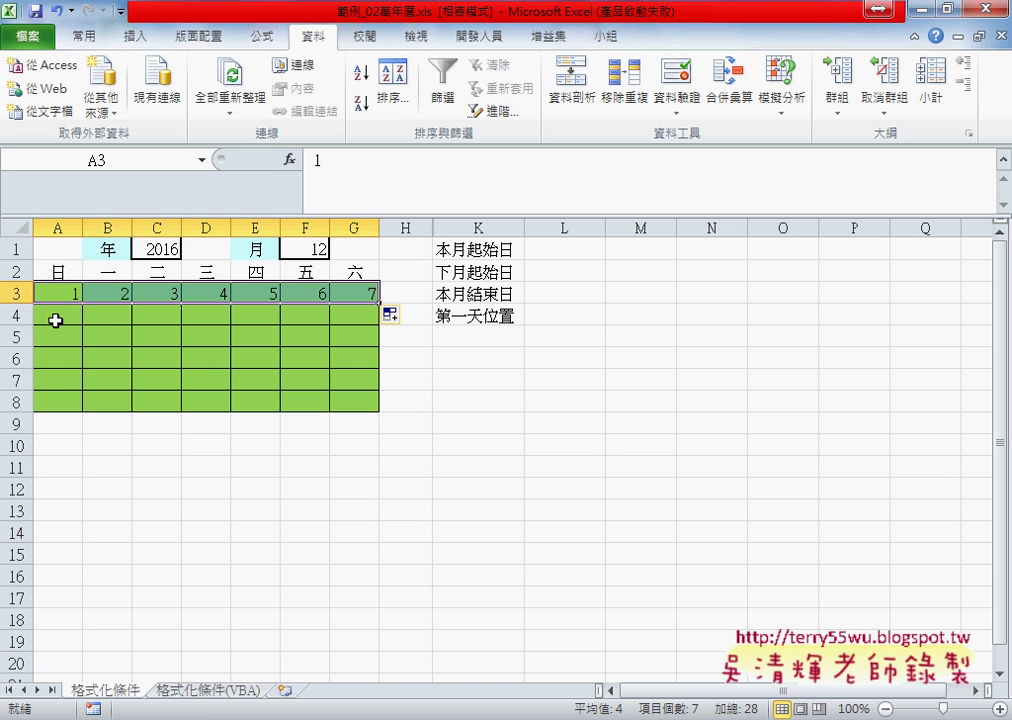
left_click(54, 319)
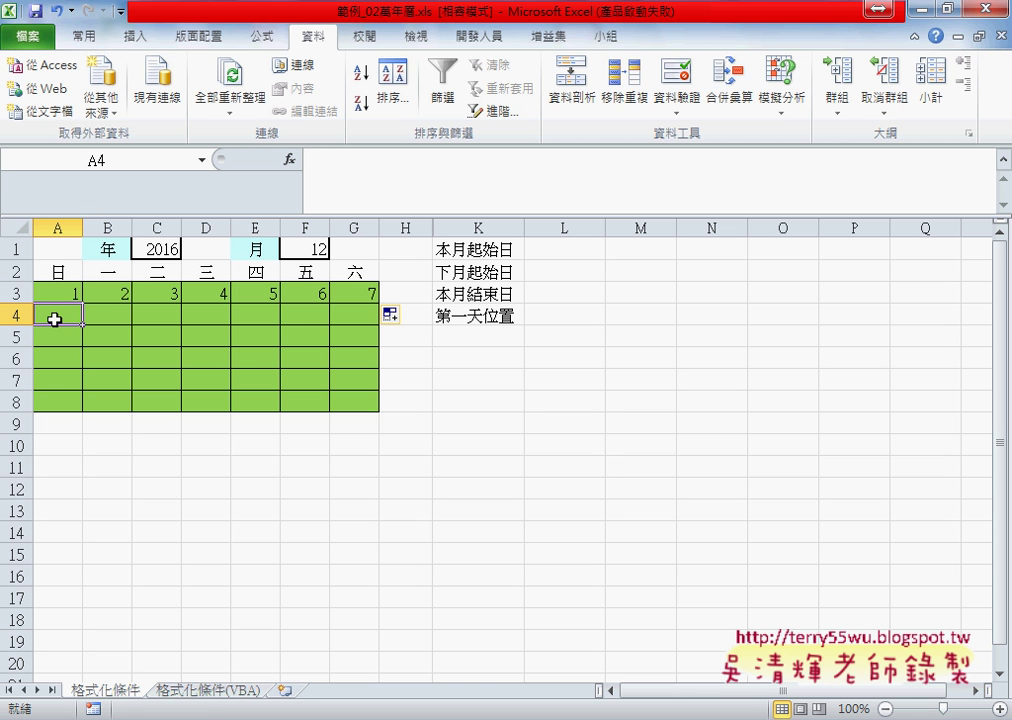
type("8")
key("ctrl+Return")
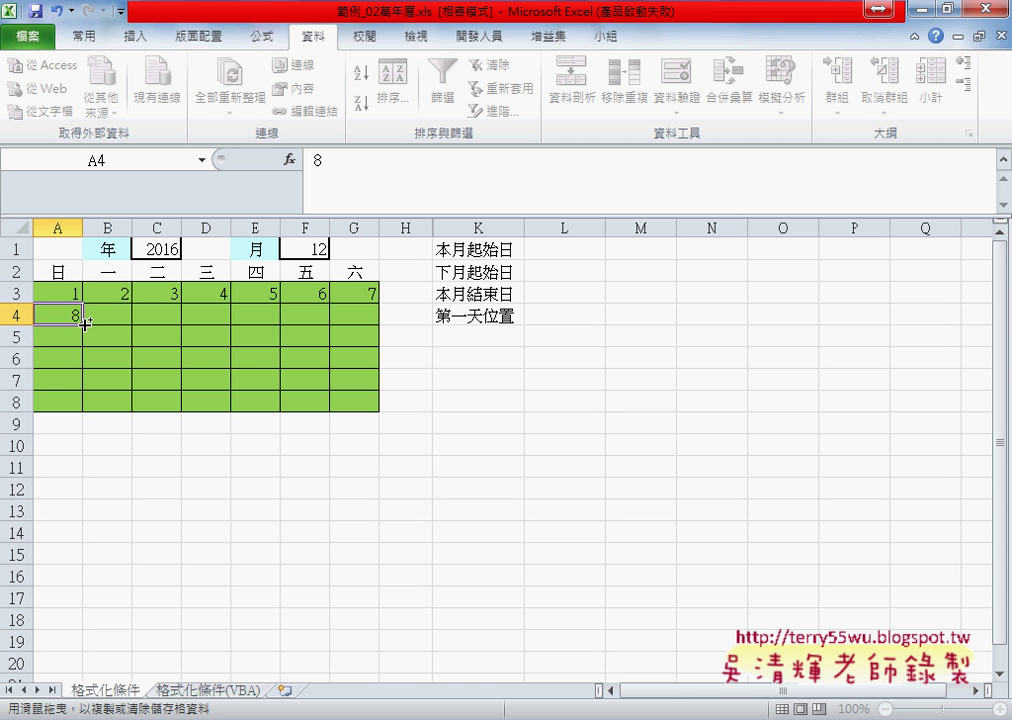
left_click_drag(84, 324, 380, 332)
Cancel the 15 in A5 and undo the fills until only 1 remains in A3
left_click(67, 334)
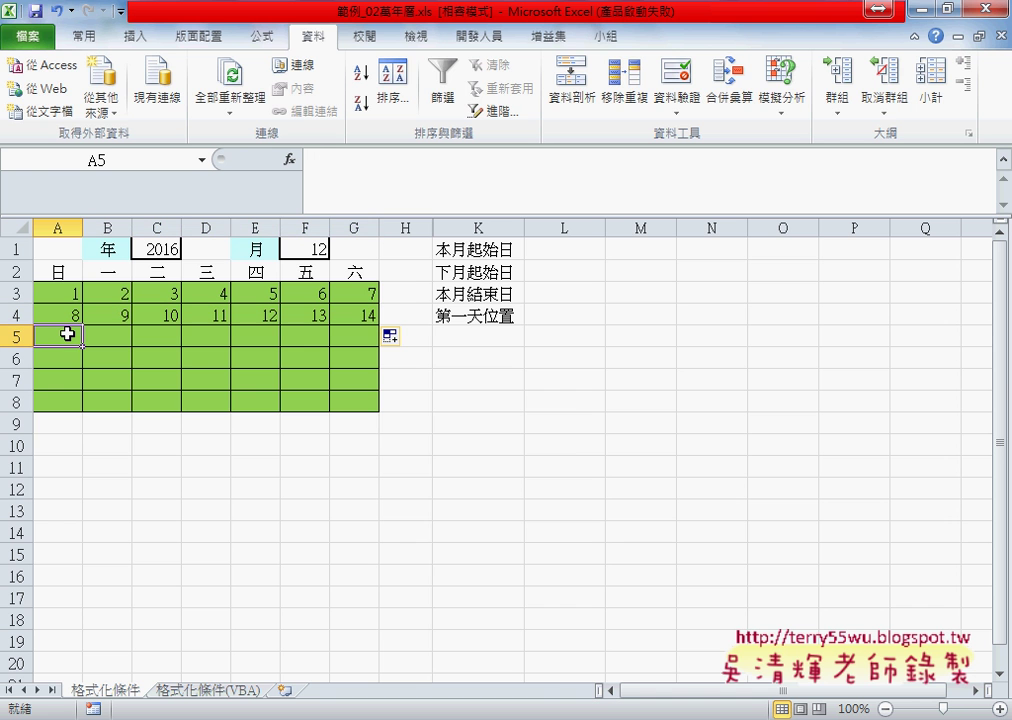
type("1")
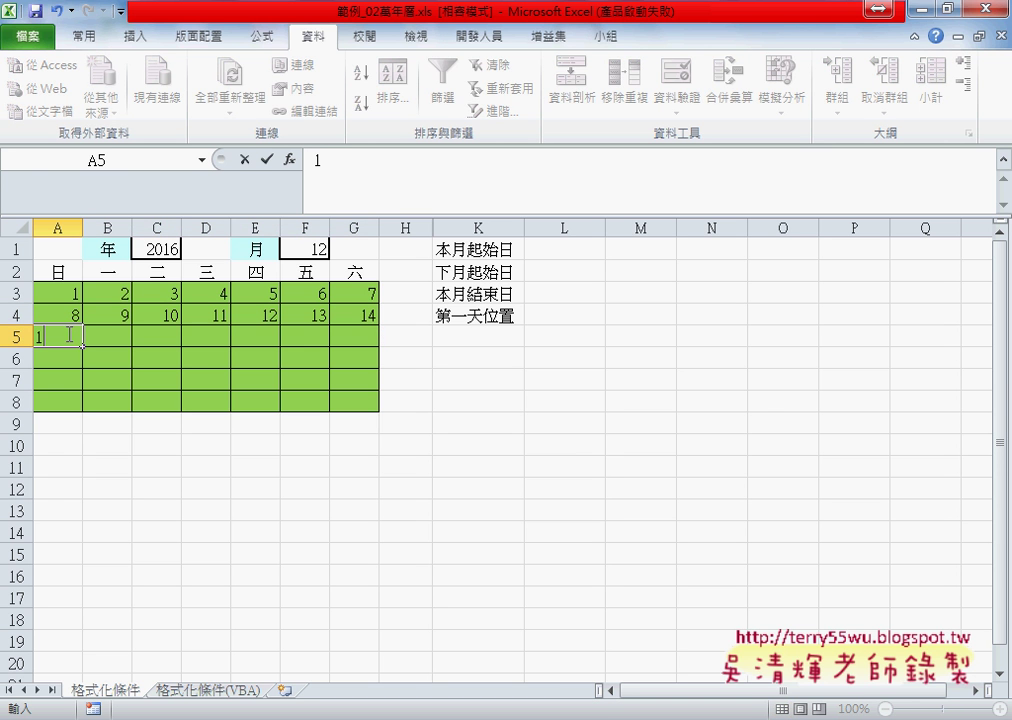
type("5")
key("Escape")
key("ctrl+z")
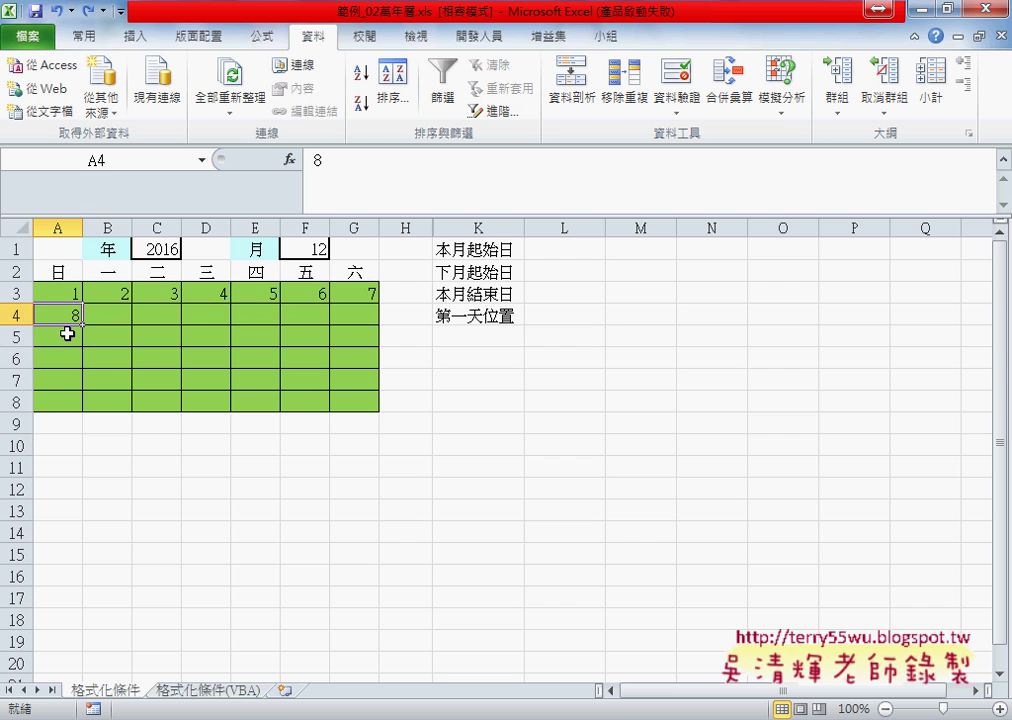
key("ctrl+z")
key("ctrl+z")
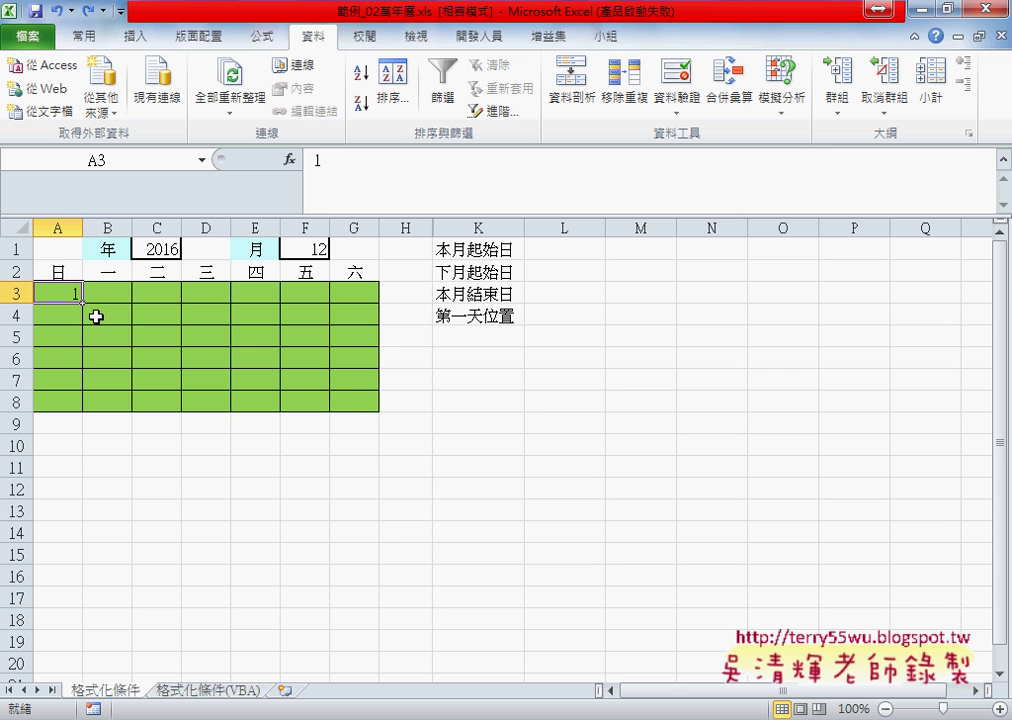
Clear A3 and find COLUMN in the 檢視與參照 function category
key("Delete")
left_click(1002, 160)
left_click(290, 160)
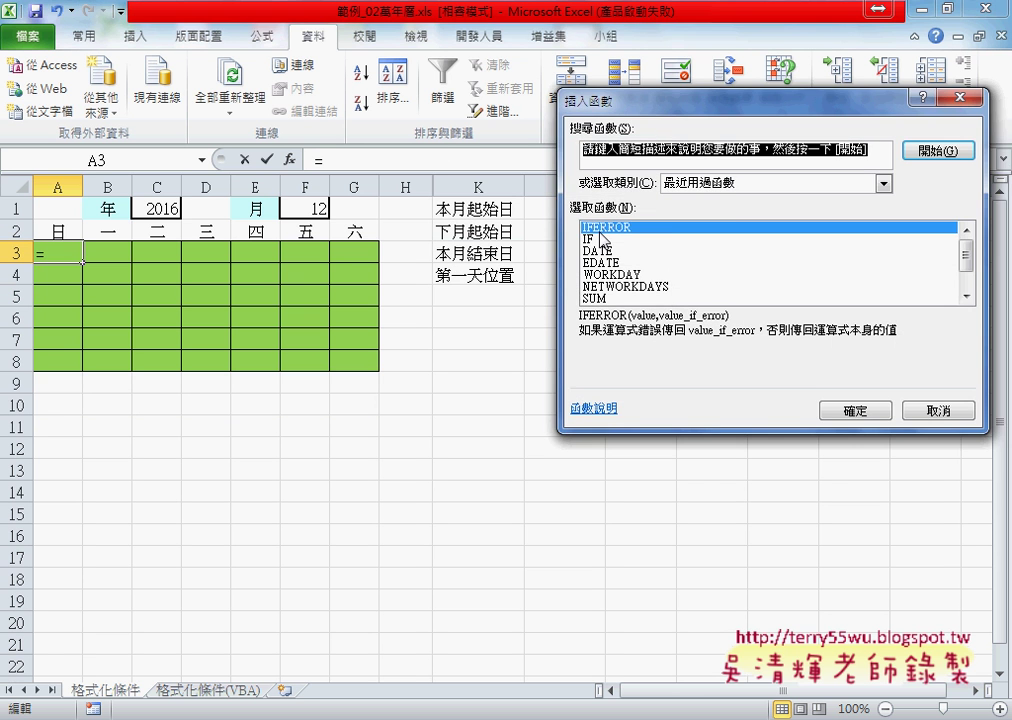
left_click(729, 187)
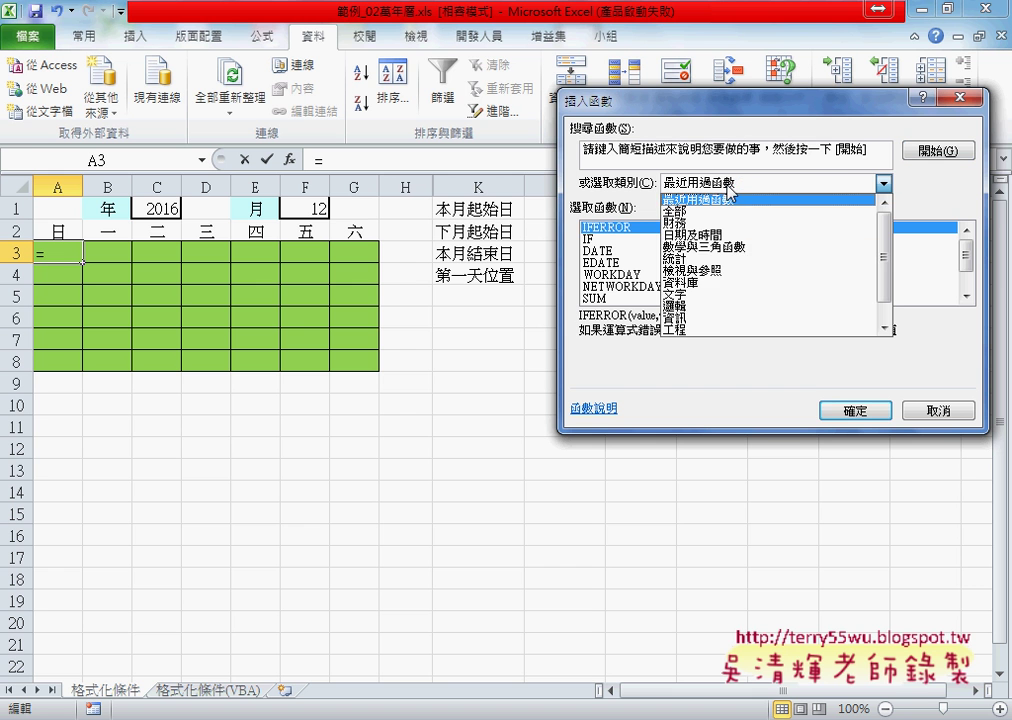
left_click(727, 279)
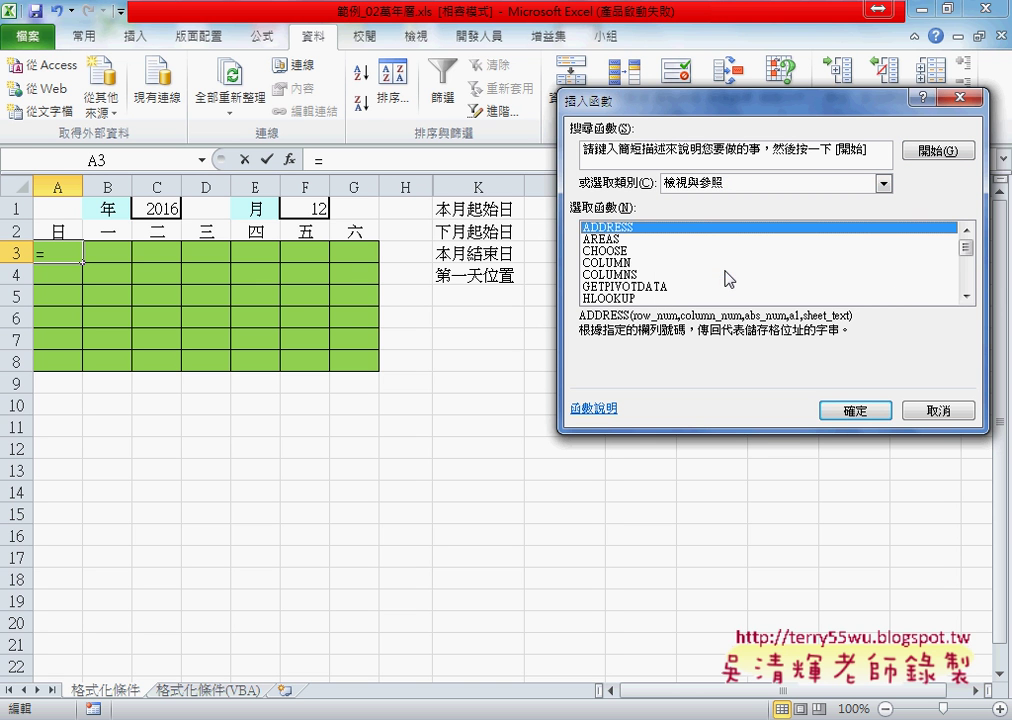
left_click(622, 263)
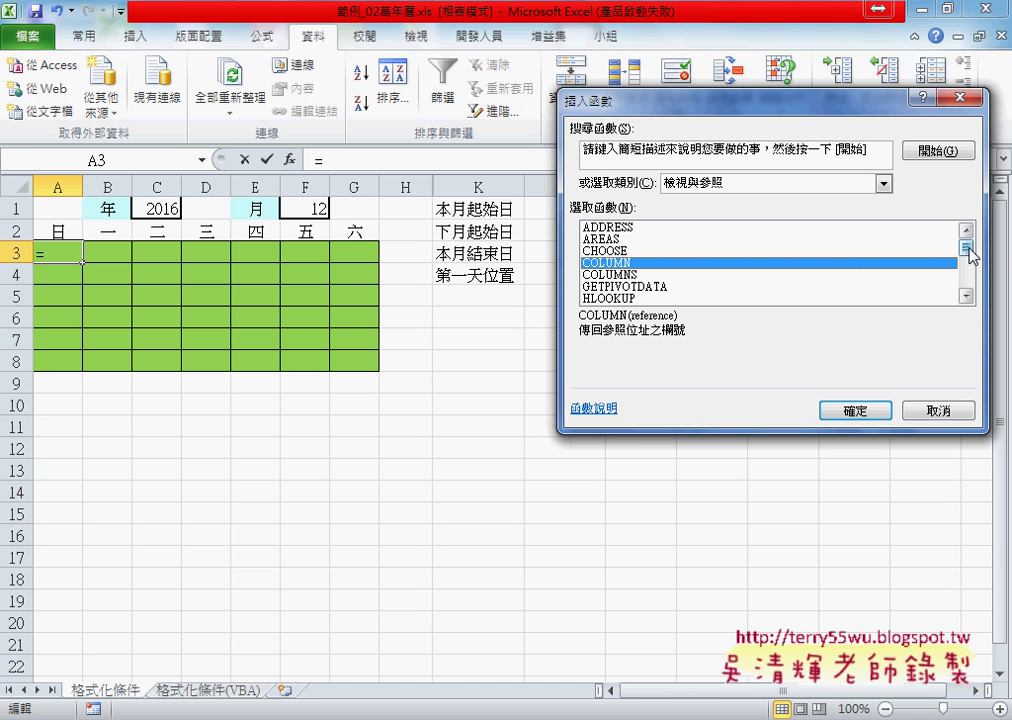
left_click_drag(966, 249, 968, 270)
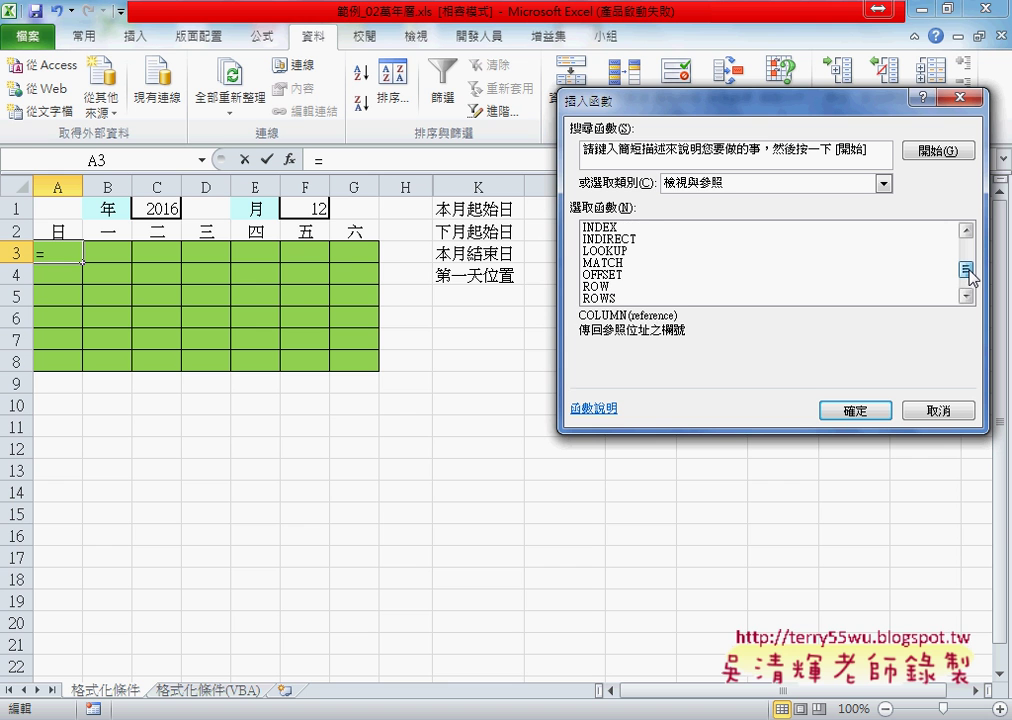
After comparing ROW's description, insert =COLUMN() into A3 with no reference
left_click(626, 287)
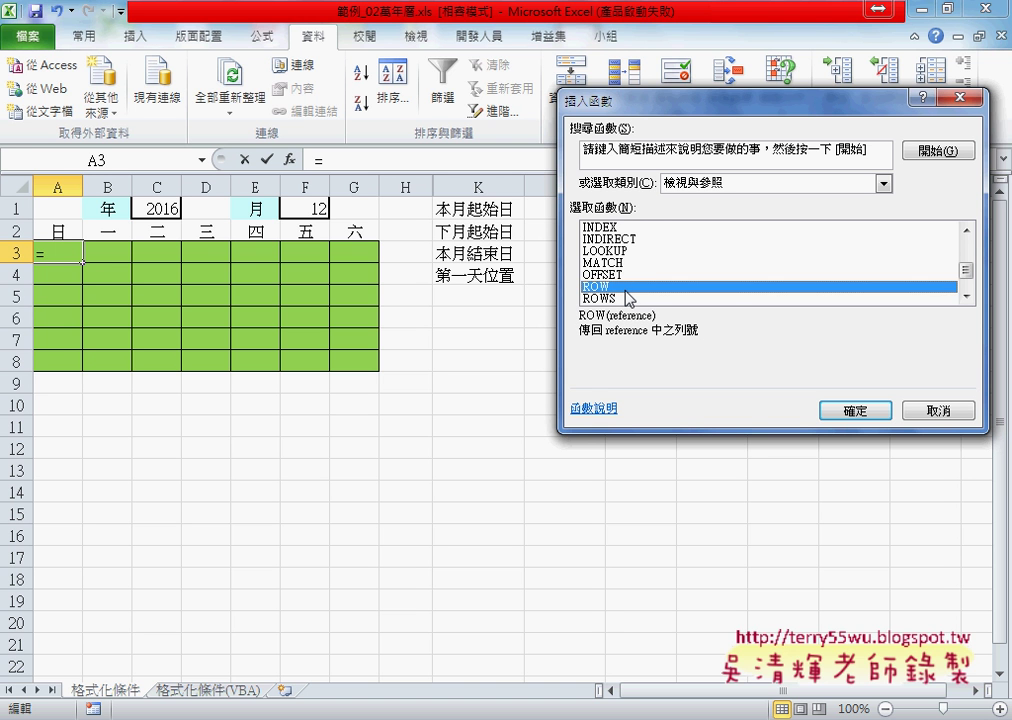
scroll(628, 290, "up", 1)
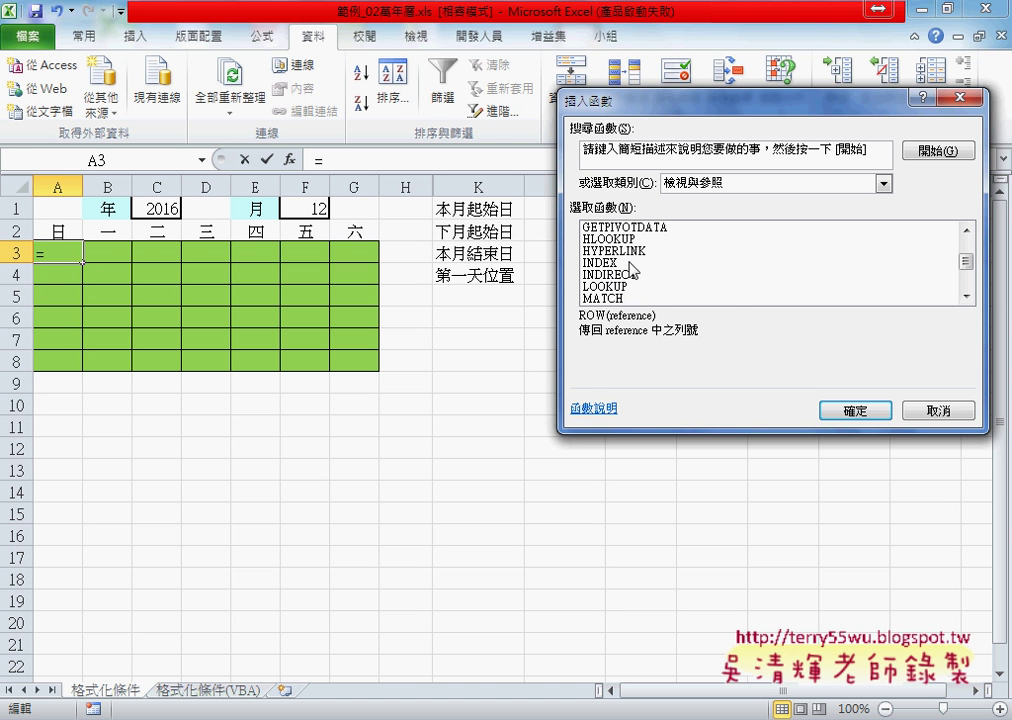
left_click(968, 230)
scroll(968, 230, "up", 1)
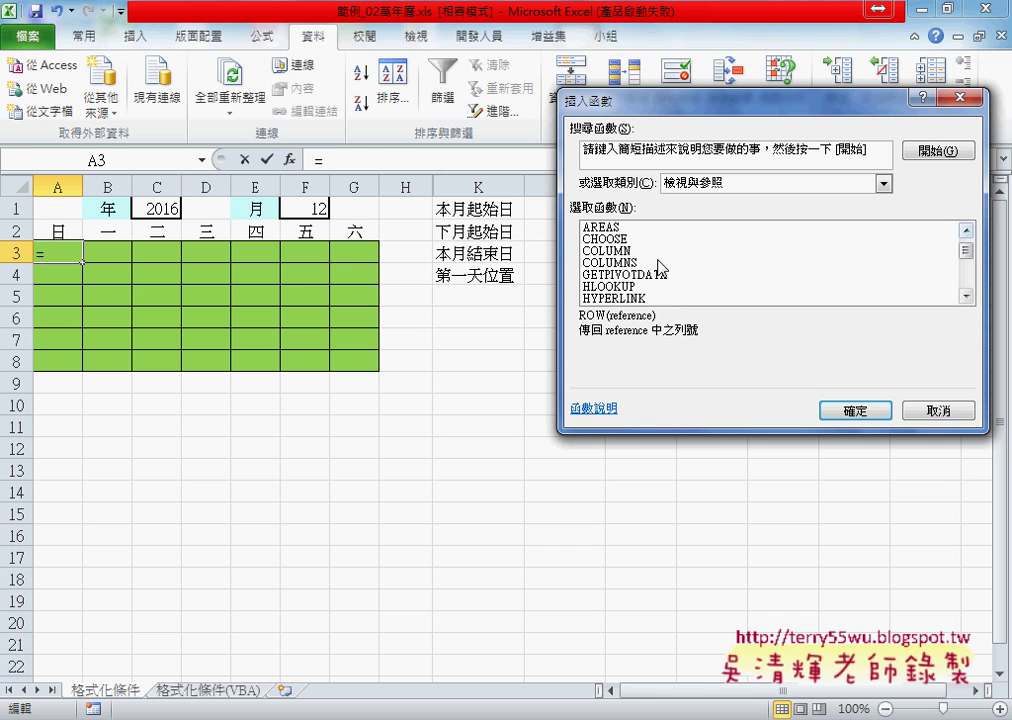
left_click(620, 251)
left_click(855, 411)
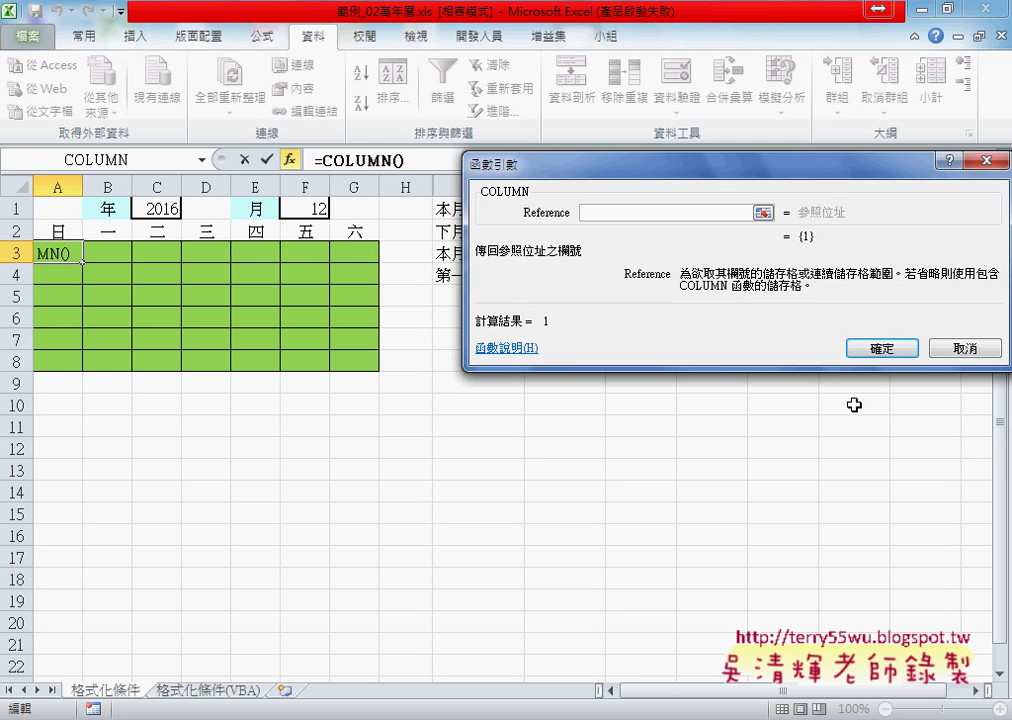
left_click(882, 348)
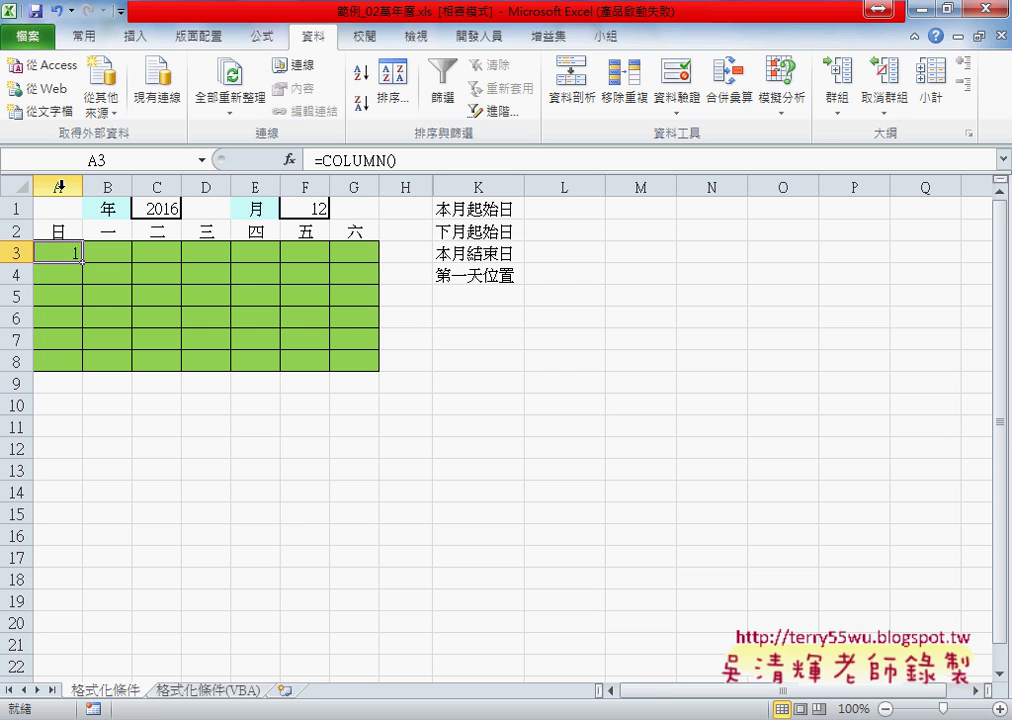
Copy A3's =COLUMN() formula across to G3 and down through row 8
left_click_drag(83, 262, 370, 265)
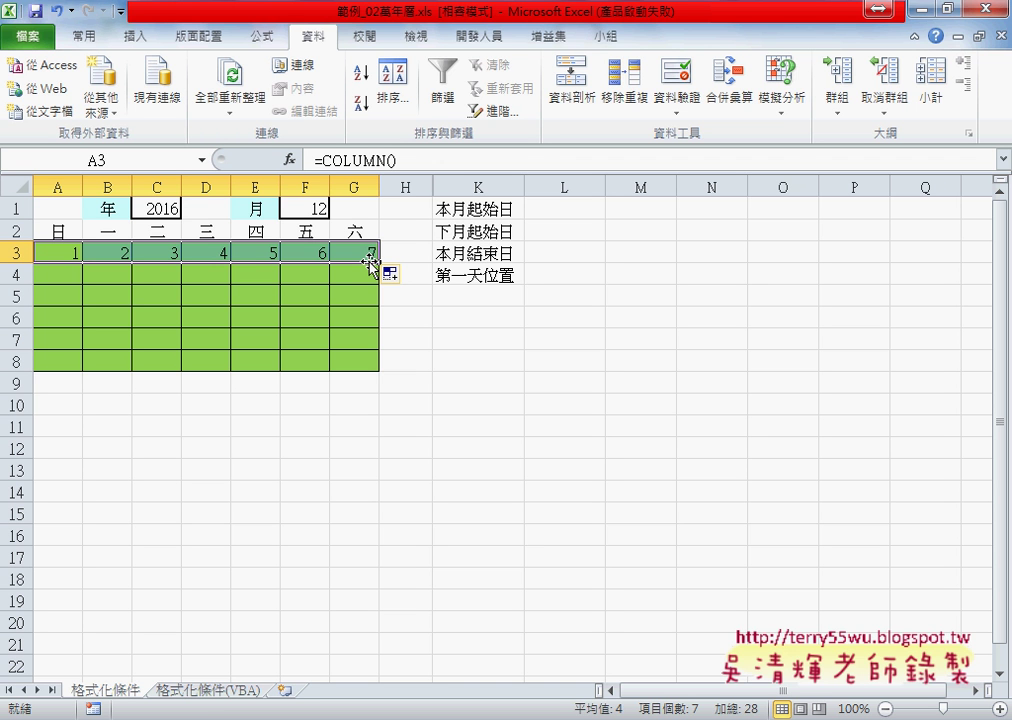
left_click_drag(370, 263, 370, 362)
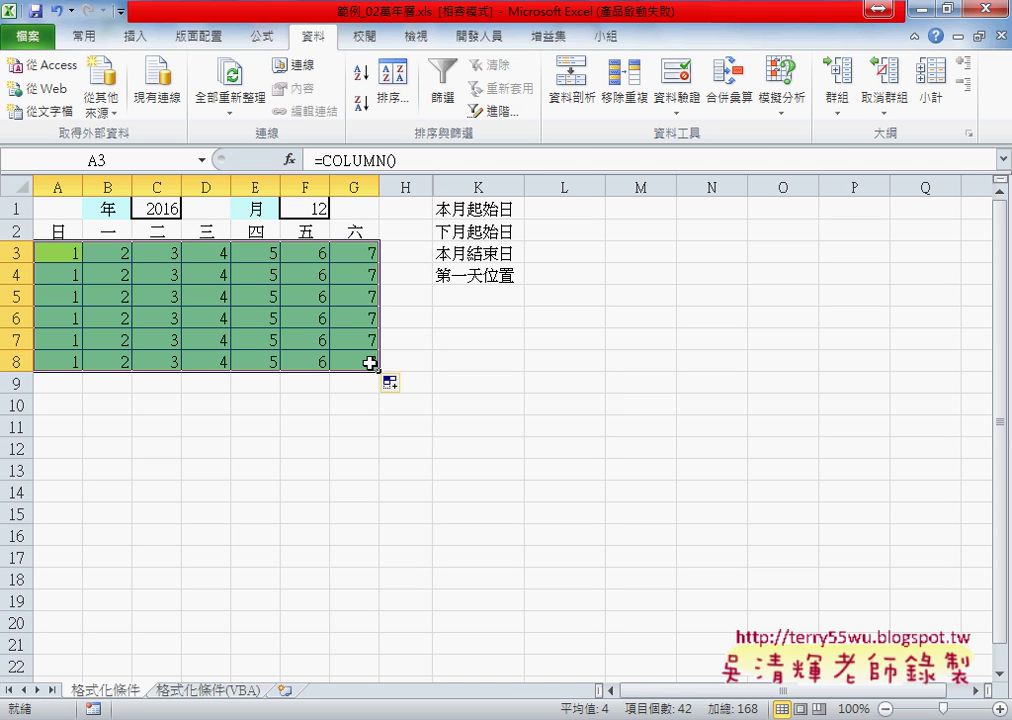
left_click(70, 252)
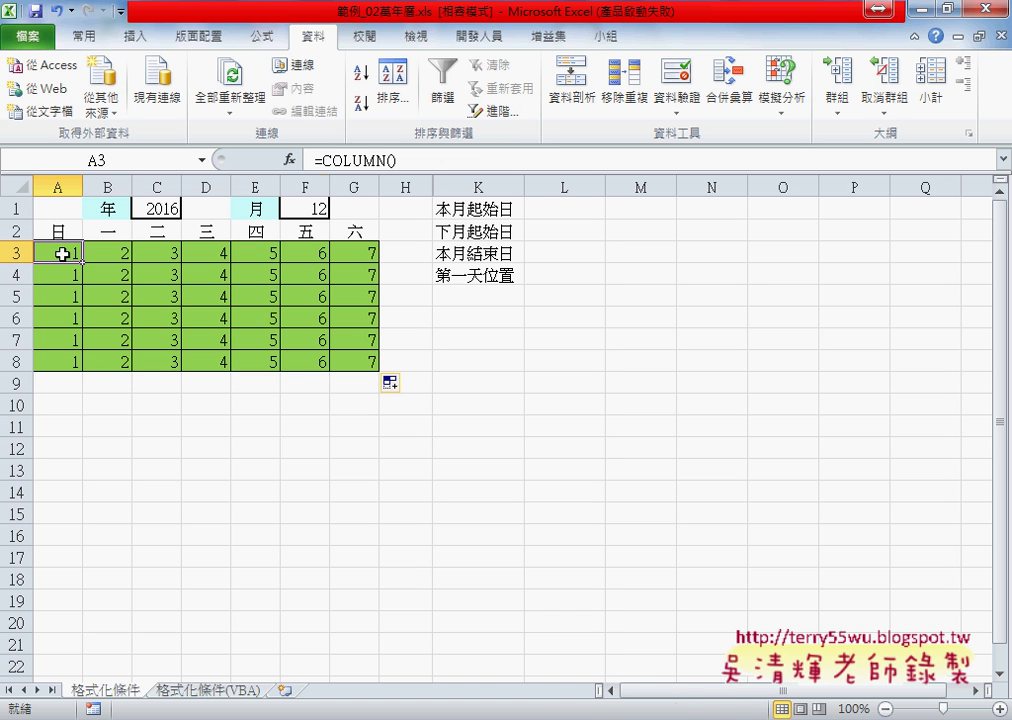
Check the copied formulas in cells A3, A4 and A5, ending back on A3
mouse_move(66, 253)
left_mouse_down()
mouse_move(367, 264)
mouse_move(60, 253)
left_mouse_up()
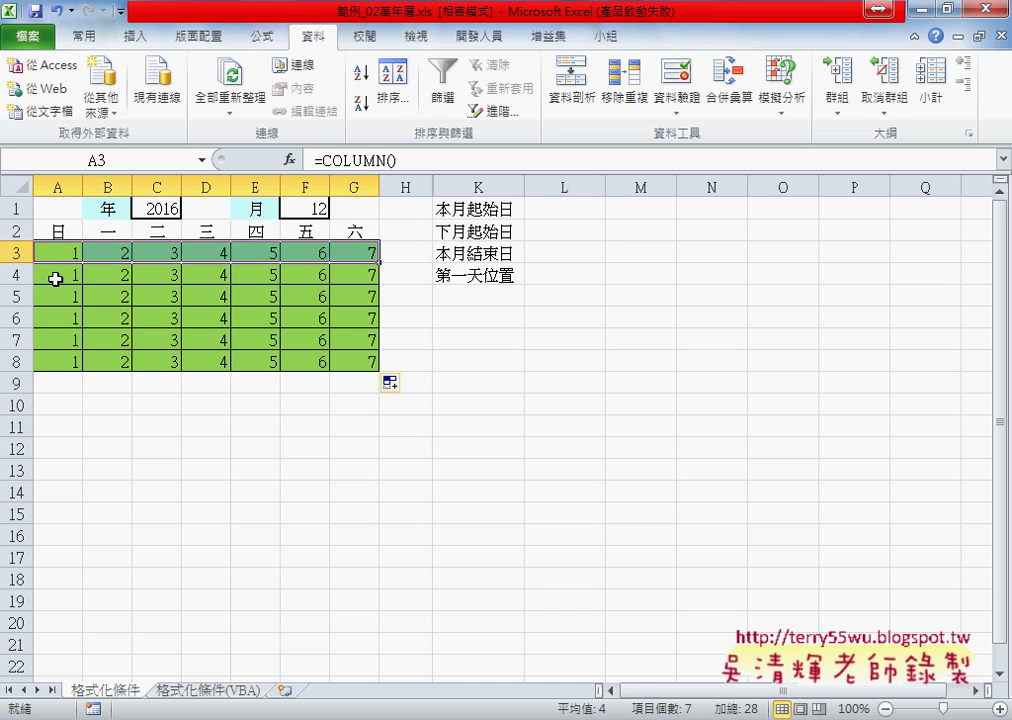
left_click(57, 278)
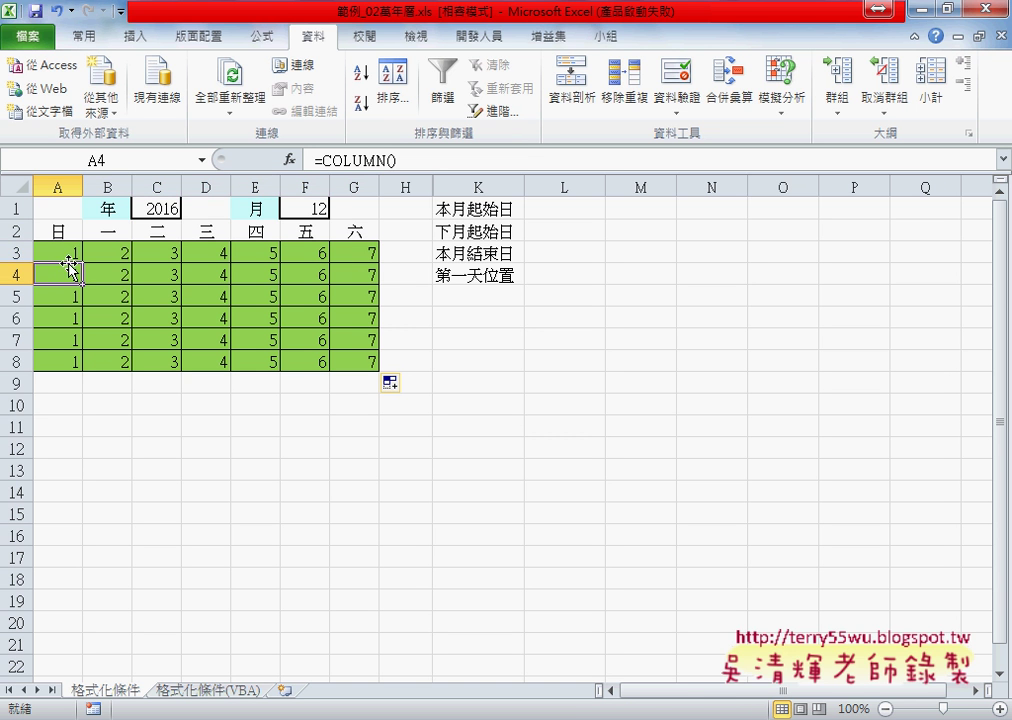
left_click(65, 253)
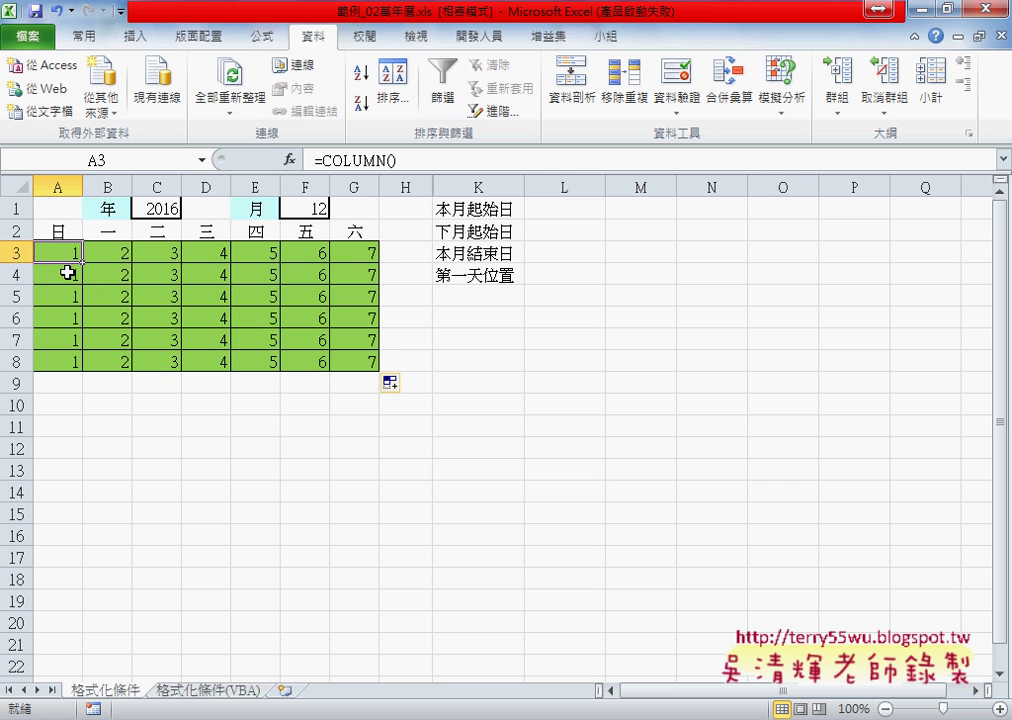
left_click(67, 275)
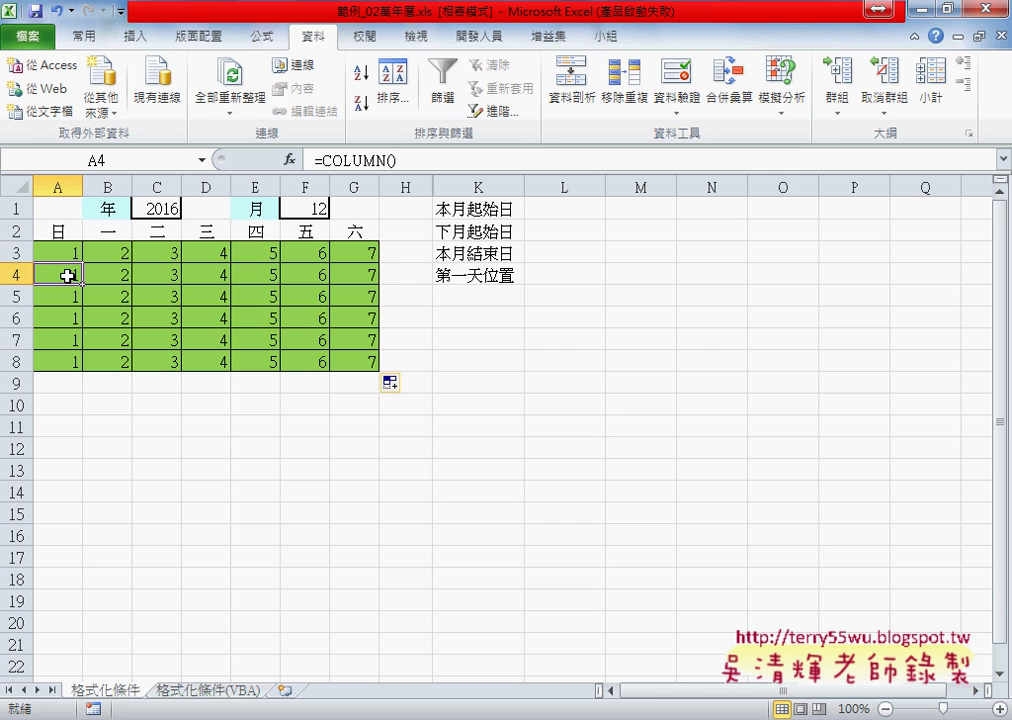
left_click(69, 302)
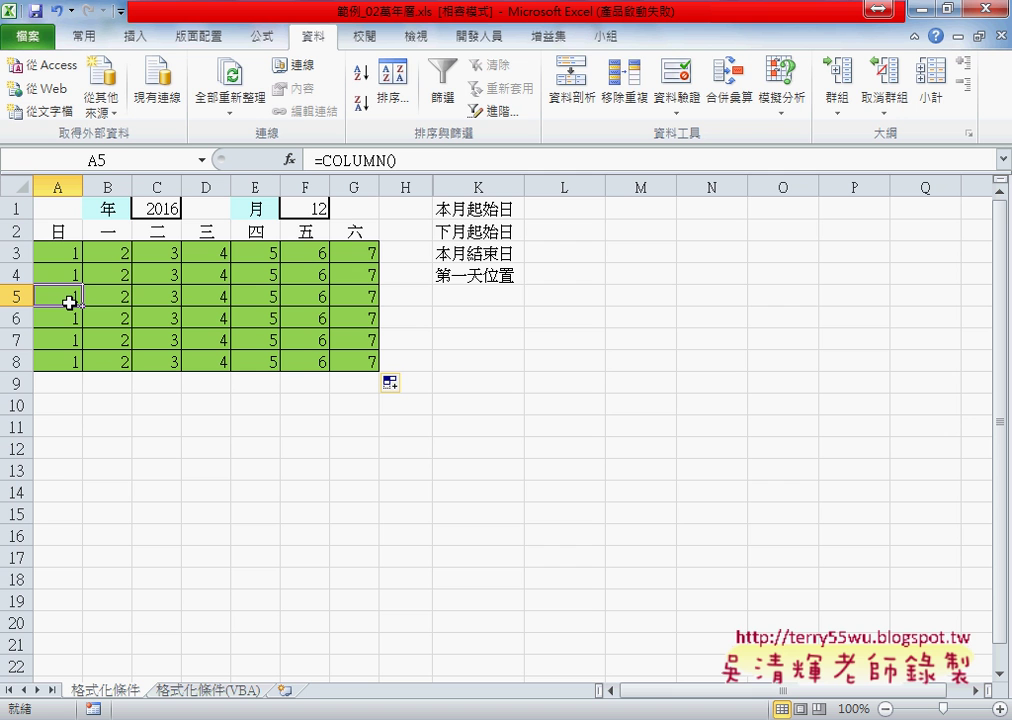
left_click(65, 253)
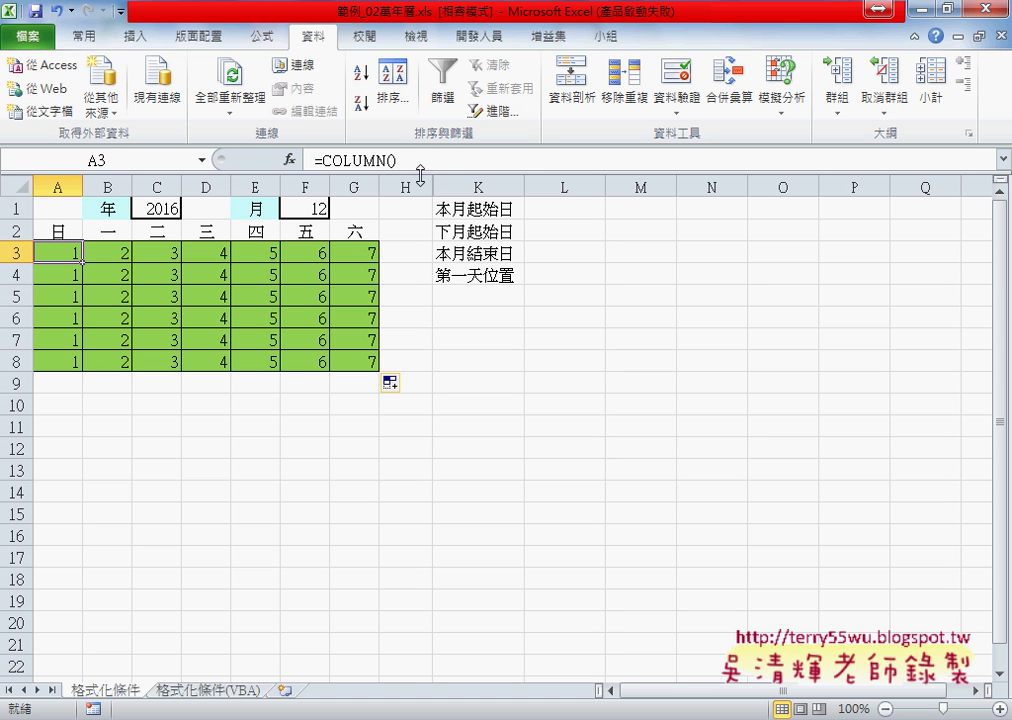
Extend A3's formula to =COLUMN()+(ROW()-3)*7 and confirm it
left_click(448, 163)
type("+")
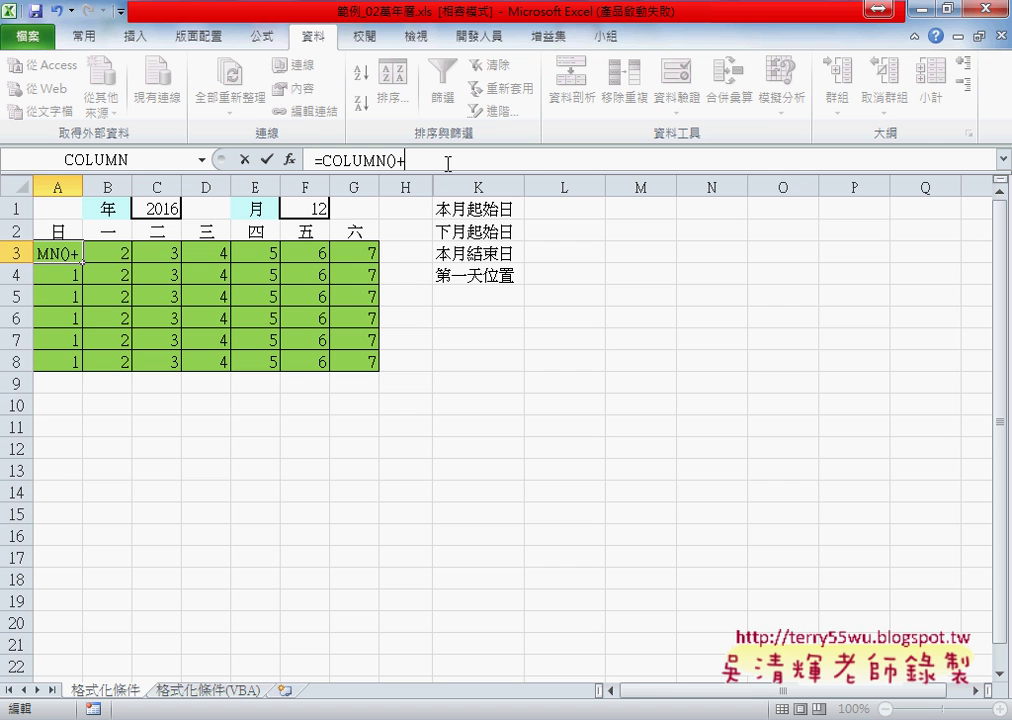
type("ti")
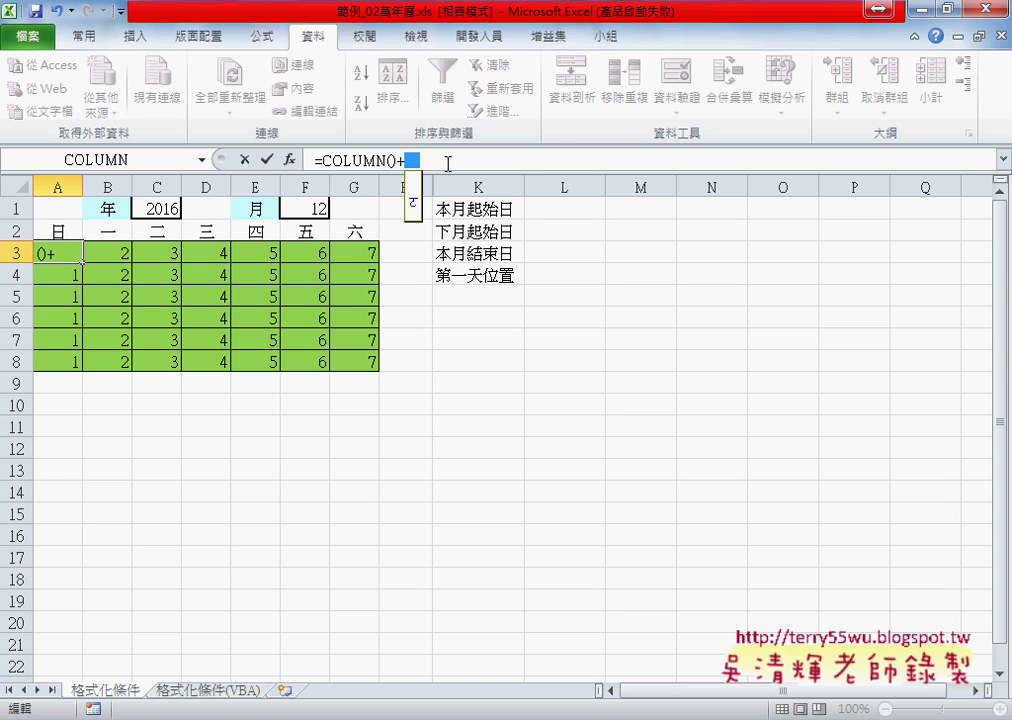
key("Escape")
type("row")
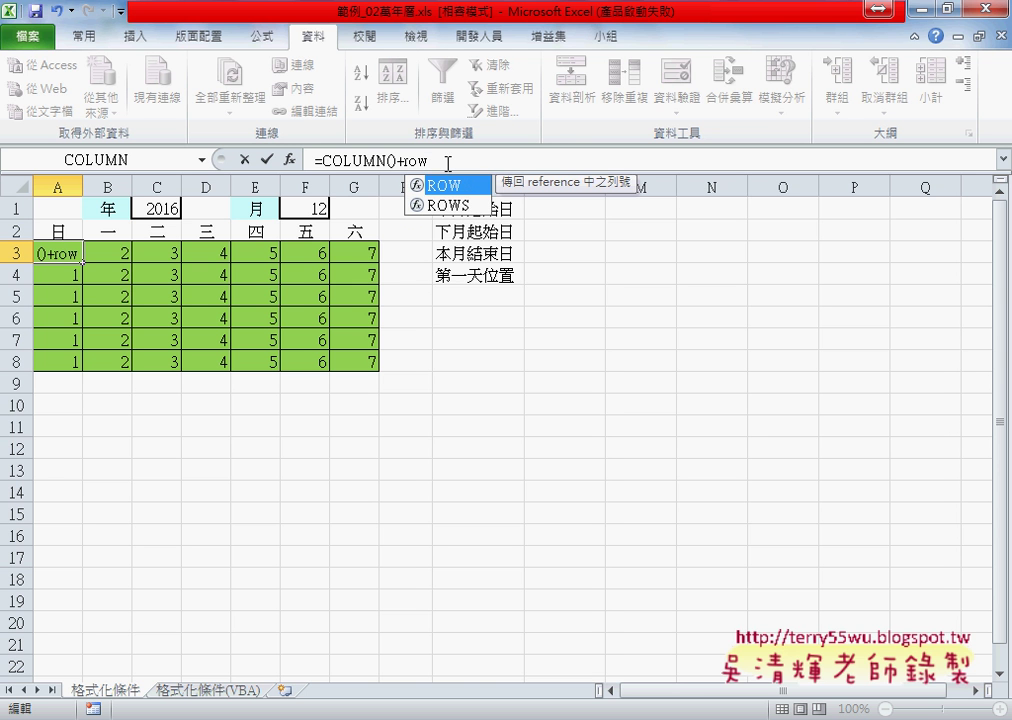
type("()")
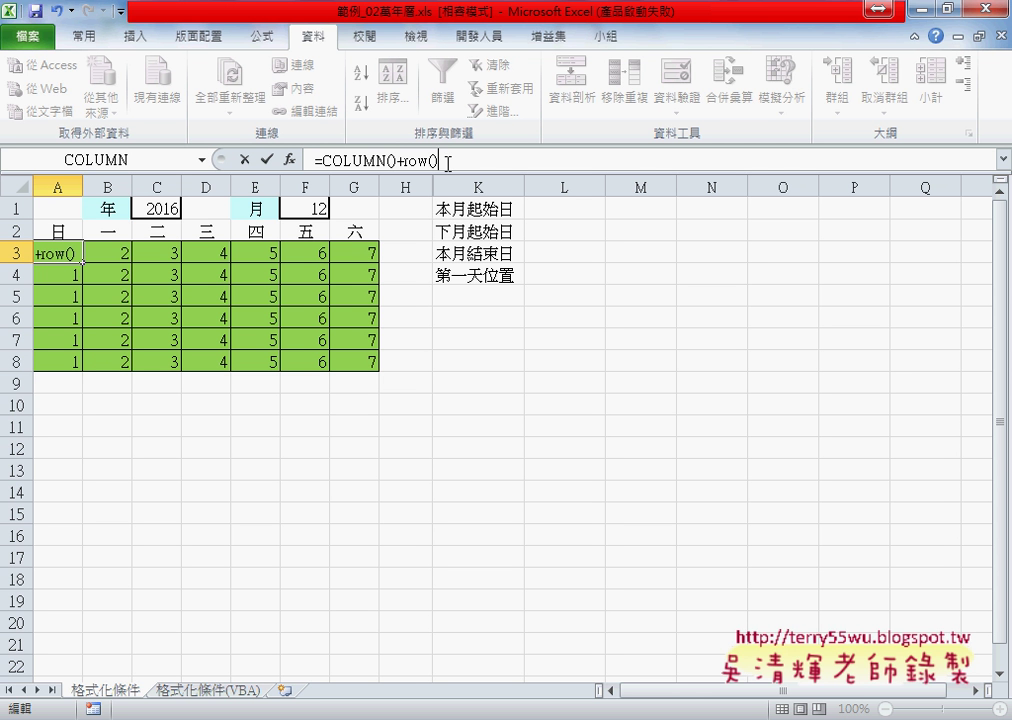
type("-3")
left_click(407, 162)
type("(")
key("End")
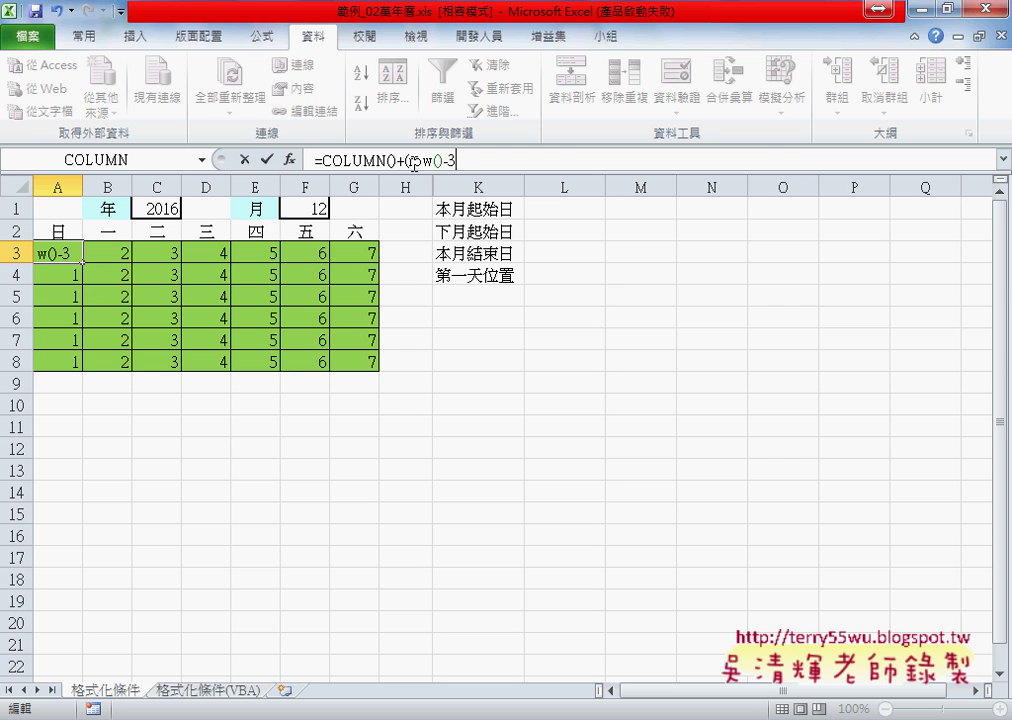
type(")")
type("*")
type("7")
left_click(266, 159)
Fill the new formula across A3:G8 to number 1–42, then compare with December 2016 on the system calendar
mouse_move(81, 262)
left_mouse_down()
mouse_move(372, 260)
mouse_move(377, 364)
left_mouse_up()
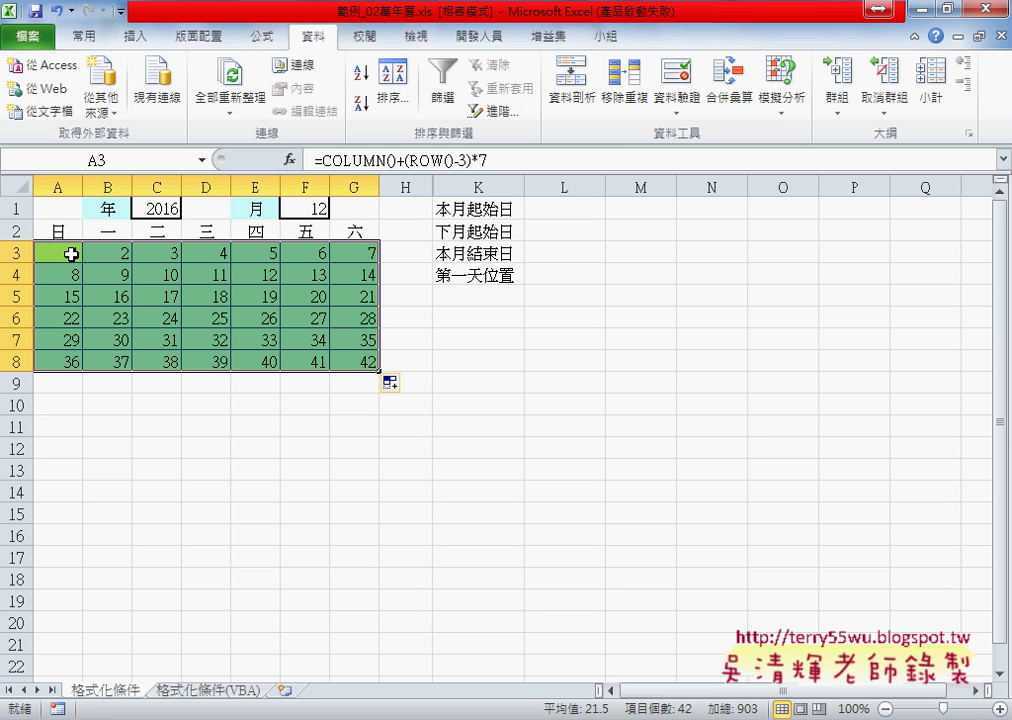
left_click(70, 254)
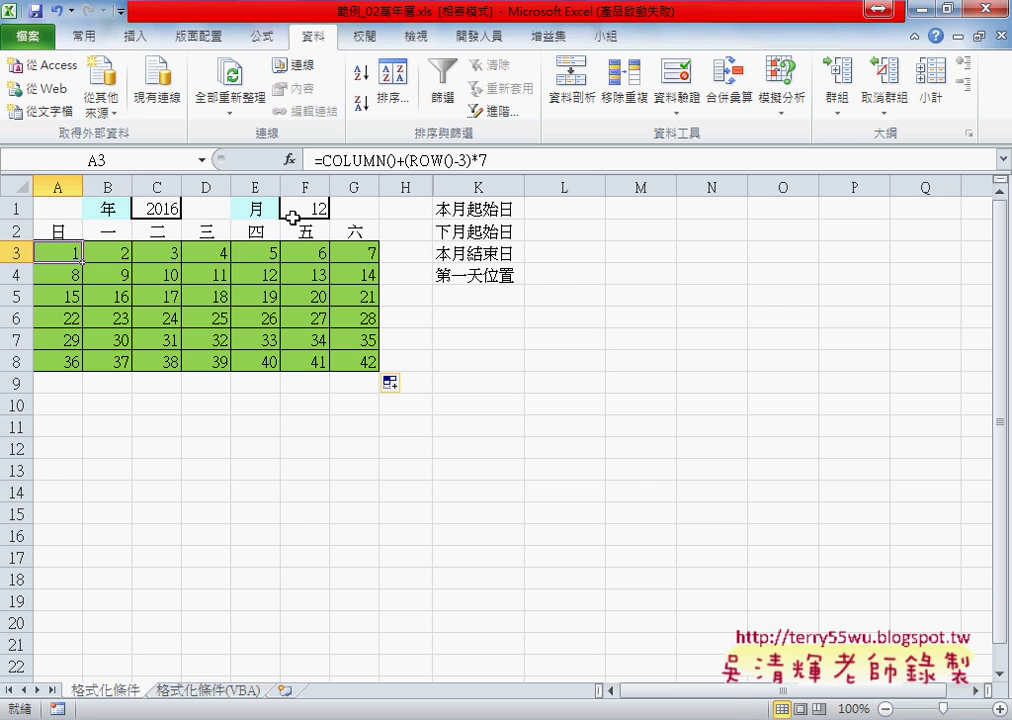
left_click(960, 716)
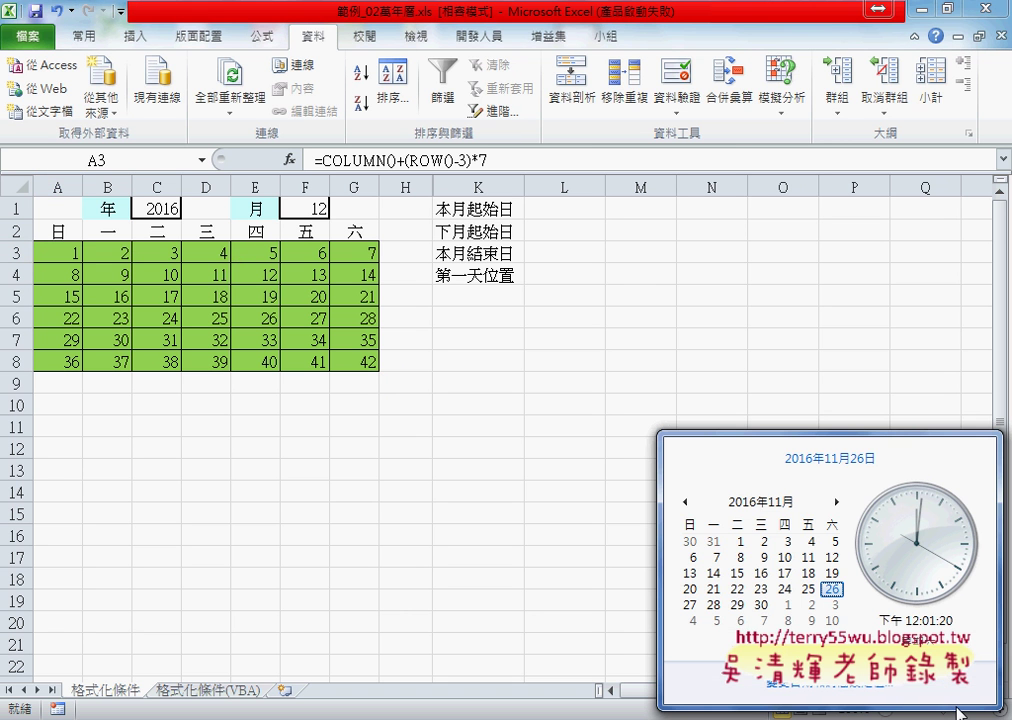
left_click(838, 503)
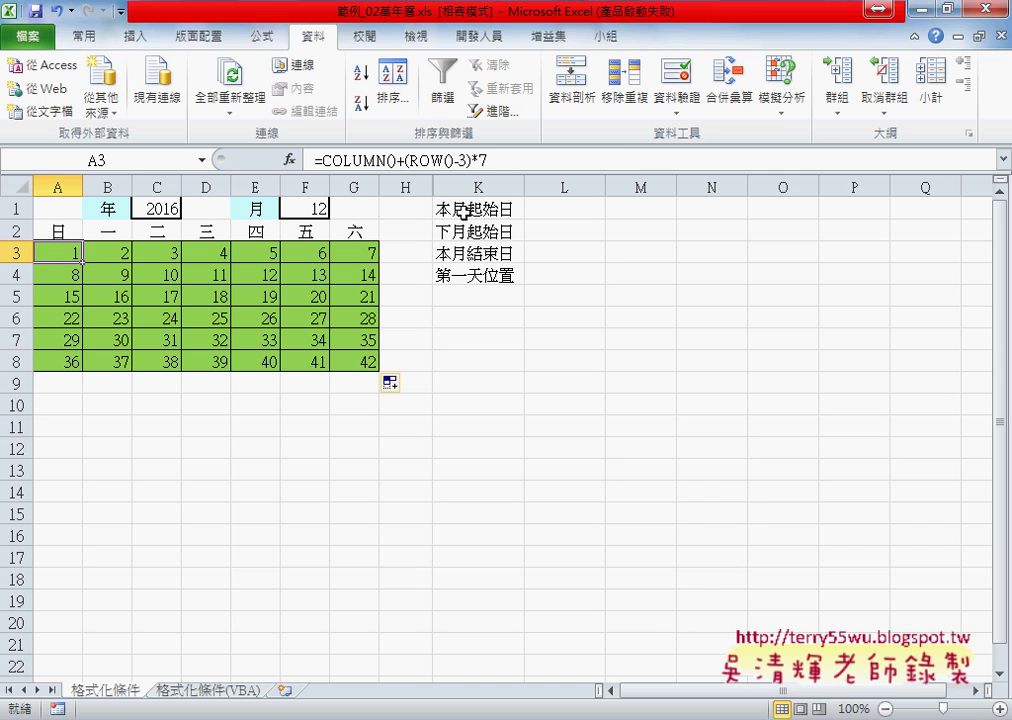
Insert =DATE(C1,F1,1) into L1 from the Date & Time functions, showing 2016/12/1
left_click(540, 209)
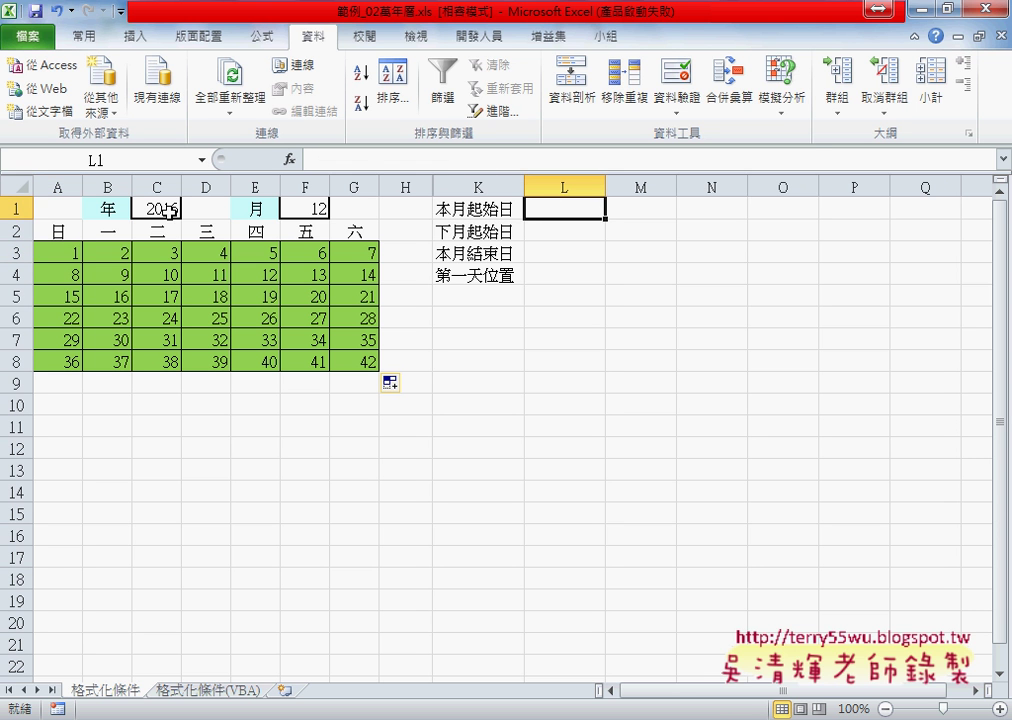
left_click(286, 159)
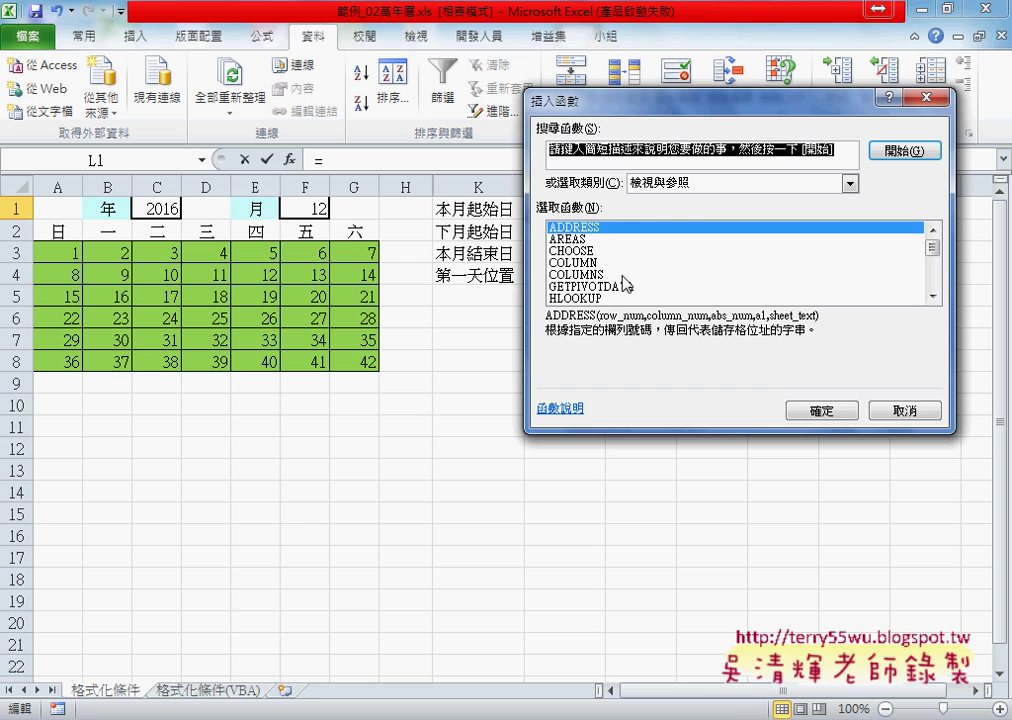
left_click(705, 183)
left_click(680, 234)
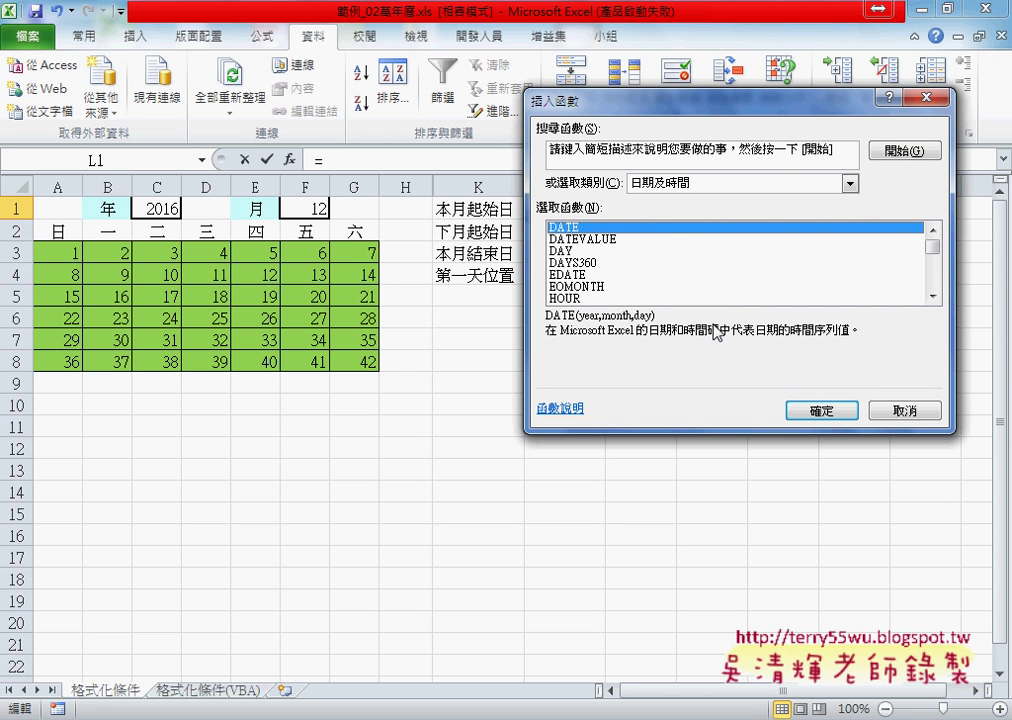
left_click_drag(653, 102, 581, 427)
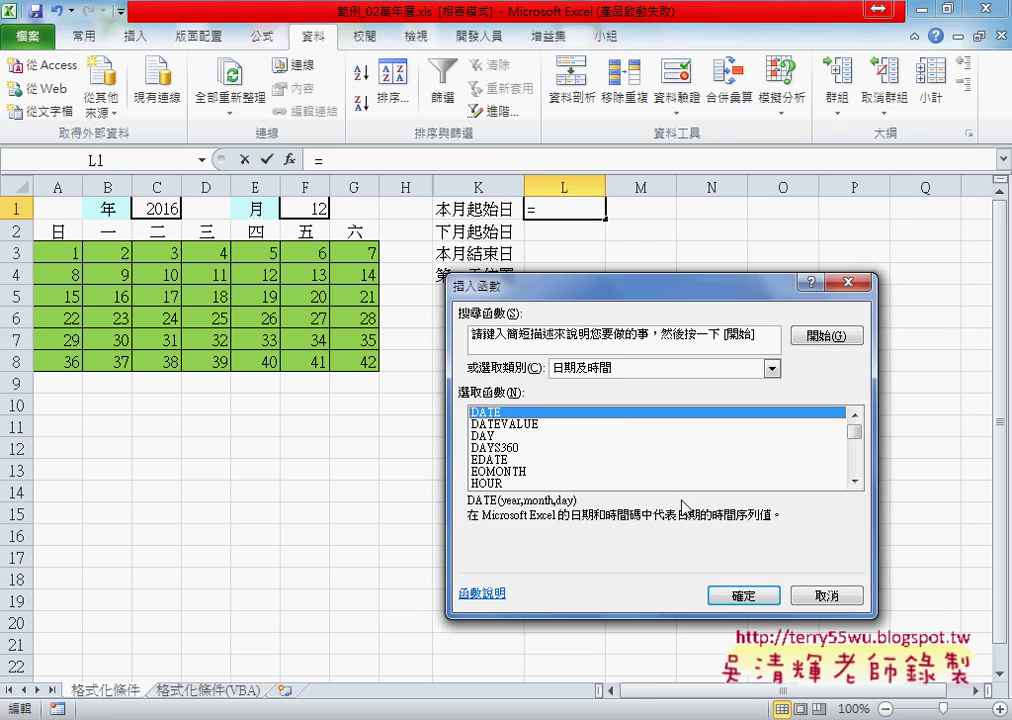
left_click(743, 590)
left_click(158, 208)
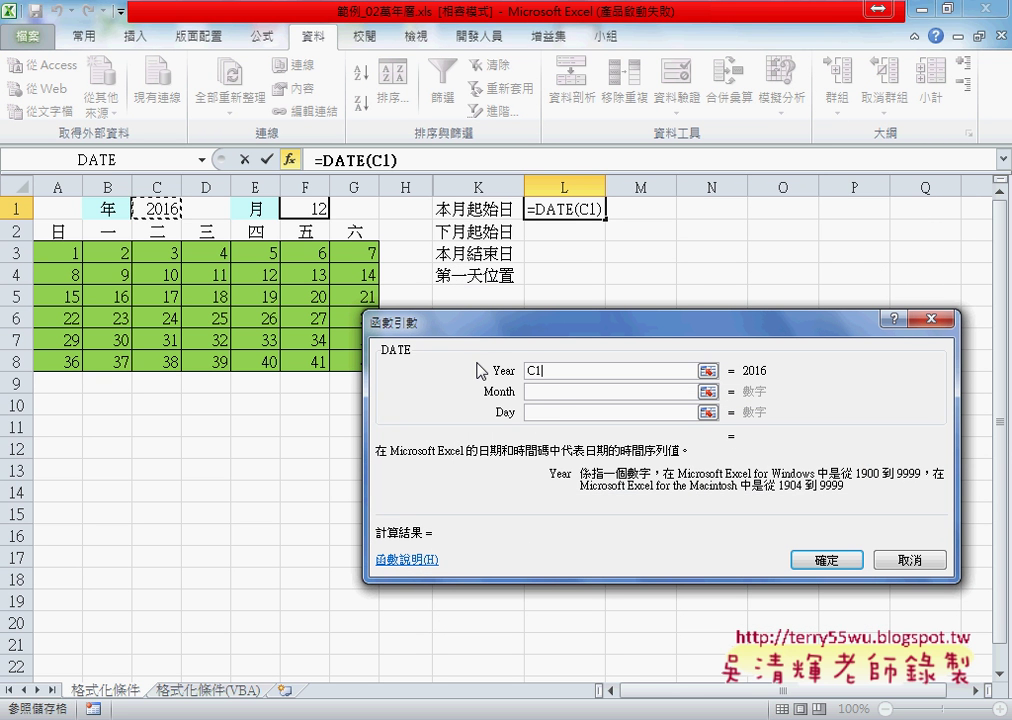
left_click(556, 392)
left_click(305, 208)
left_click(533, 412)
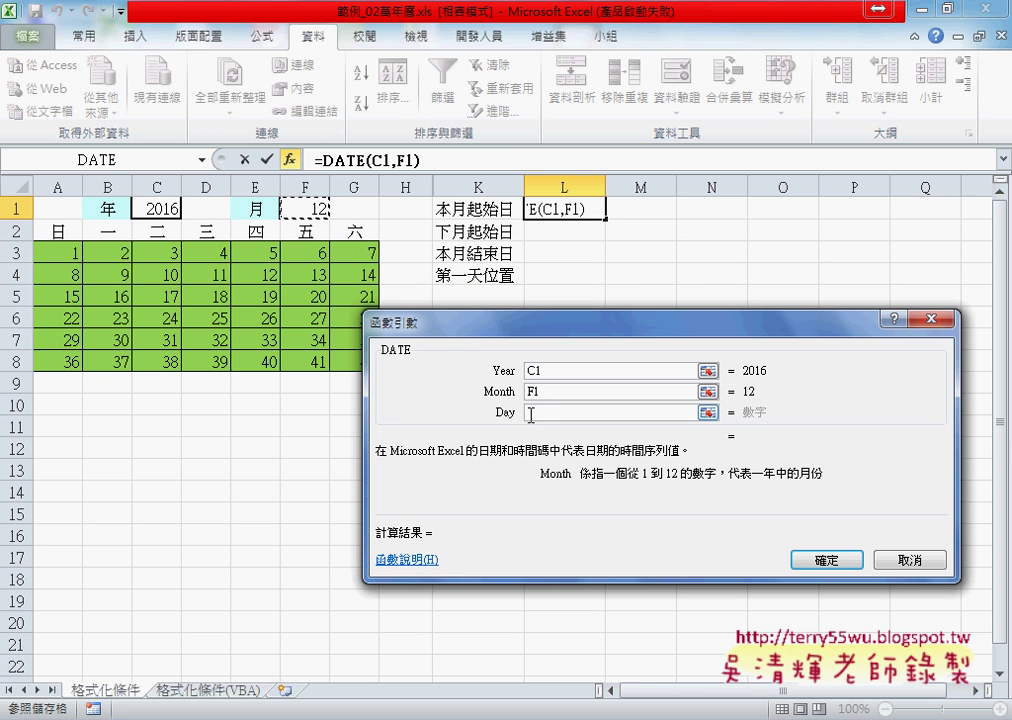
type("1")
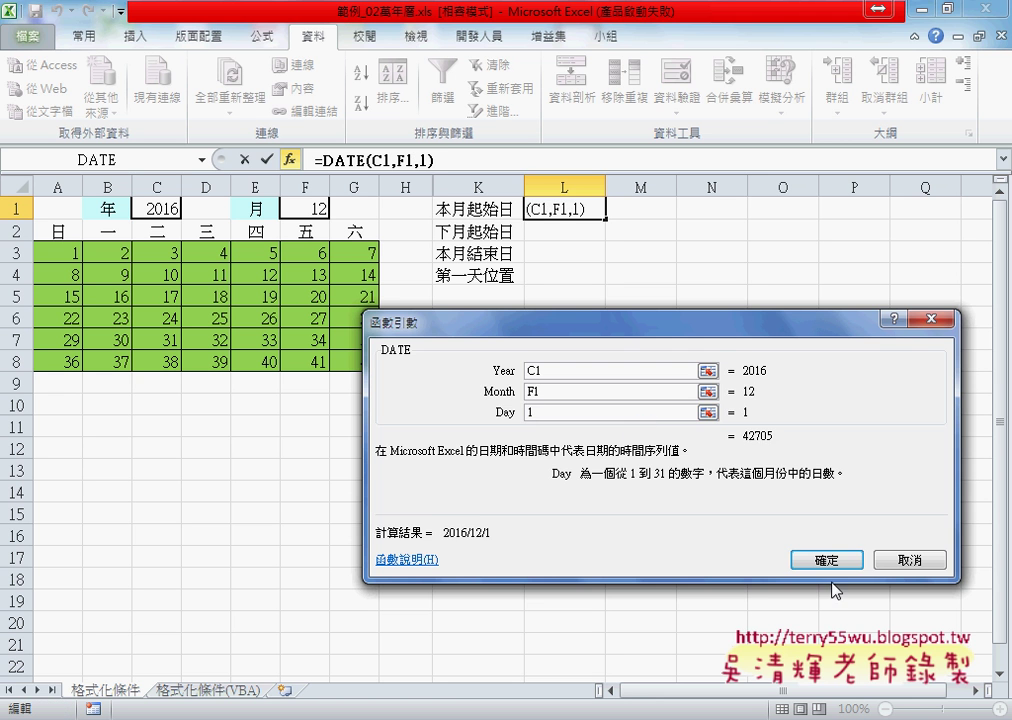
left_click(826, 560)
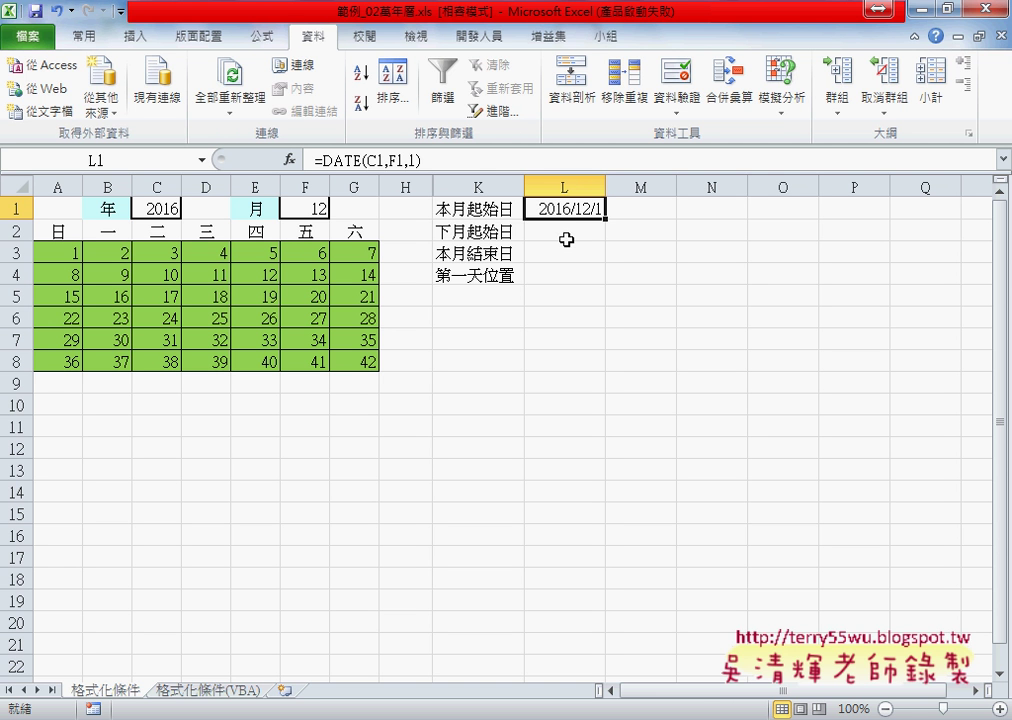
left_click(567, 252)
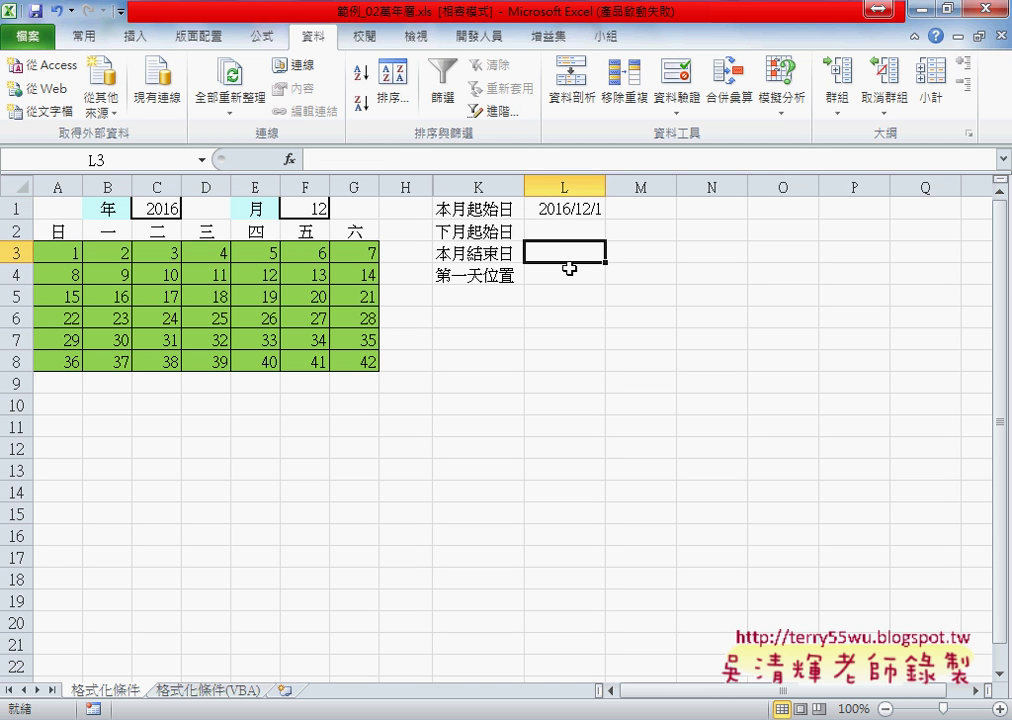
left_click(569, 268)
left_click(571, 254)
left_click(470, 253)
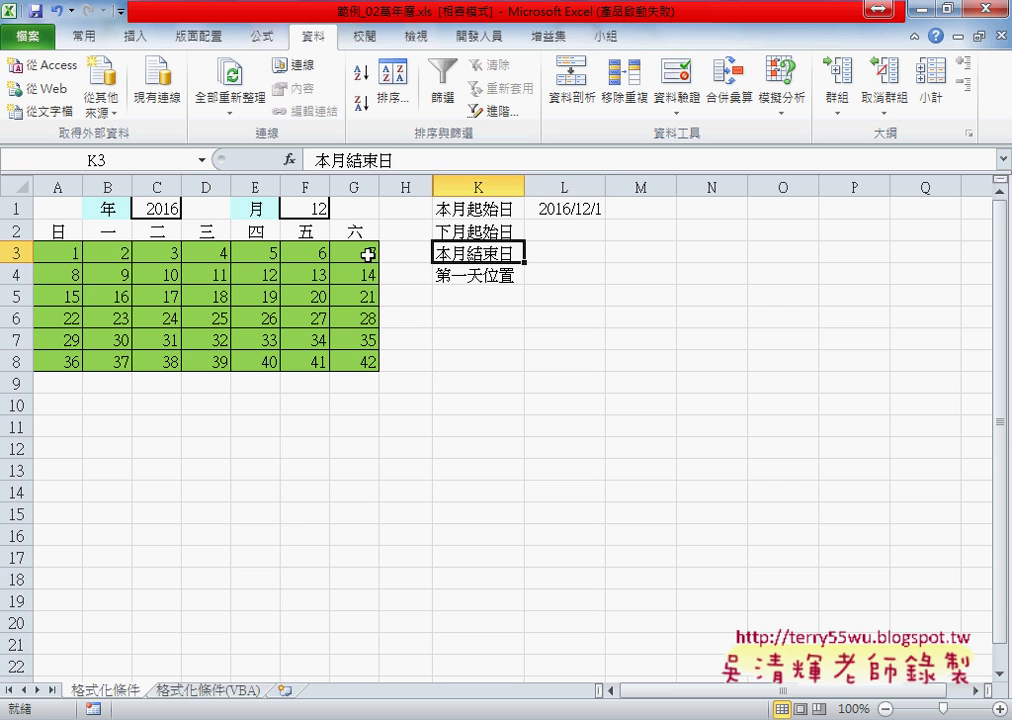
left_click(578, 255)
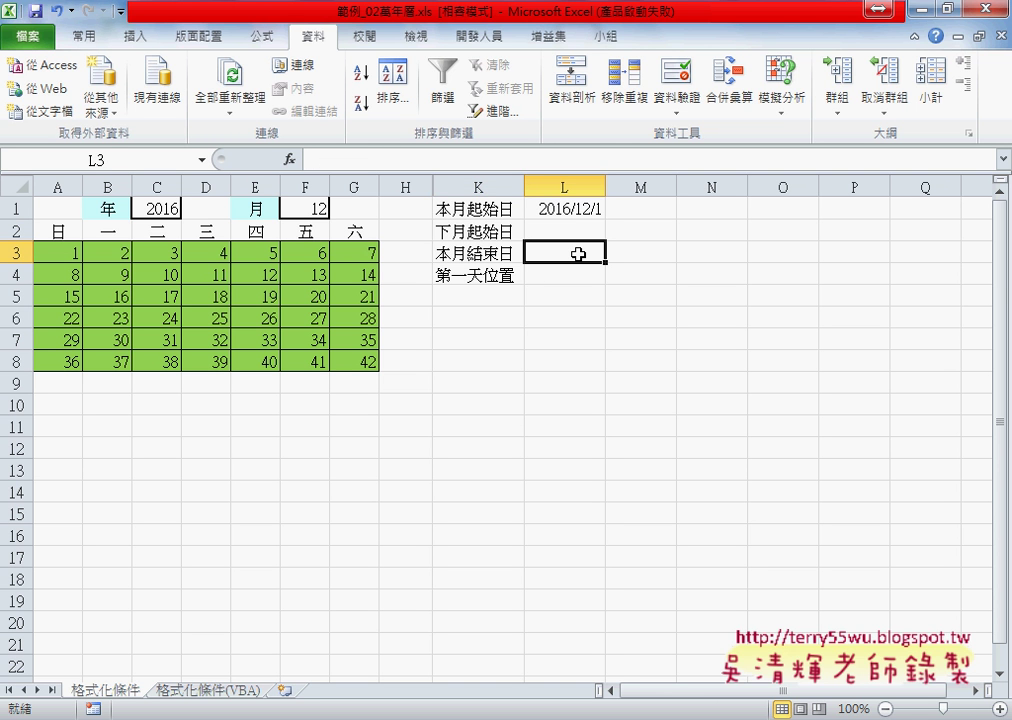
left_click(510, 252)
left_click(551, 257)
left_click(557, 273)
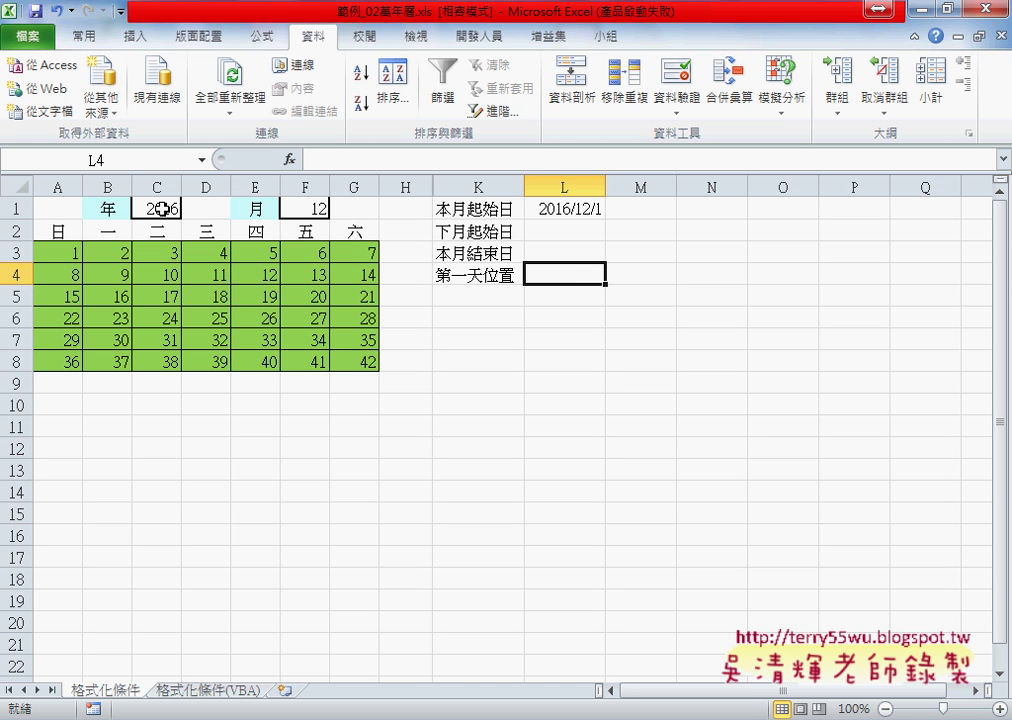
right_click(432, 188)
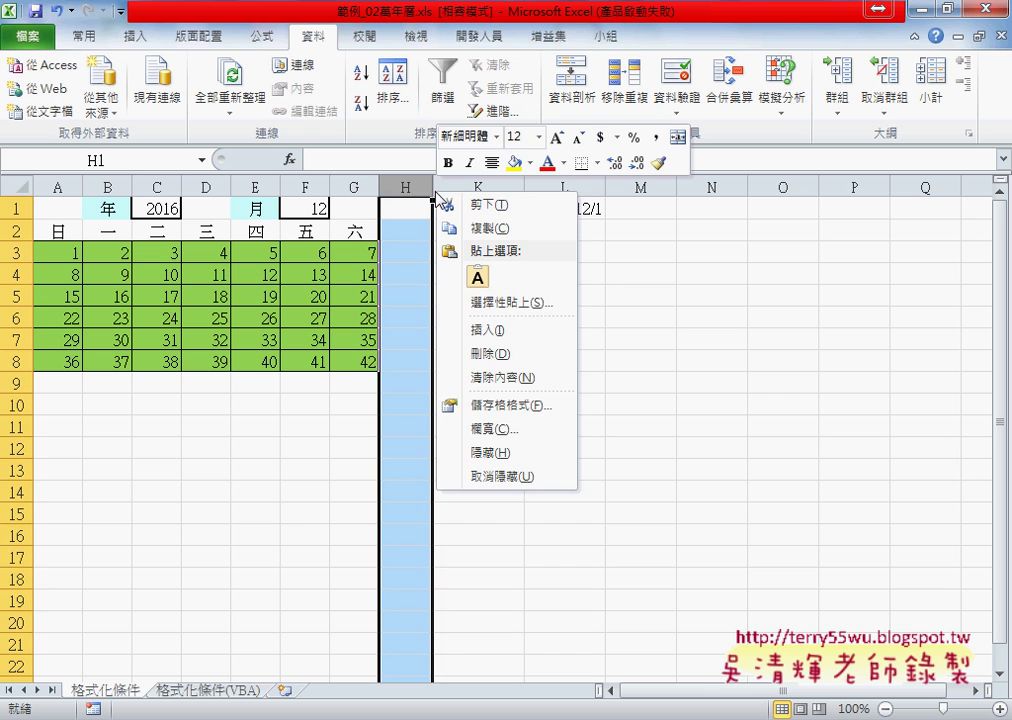
left_click(518, 476)
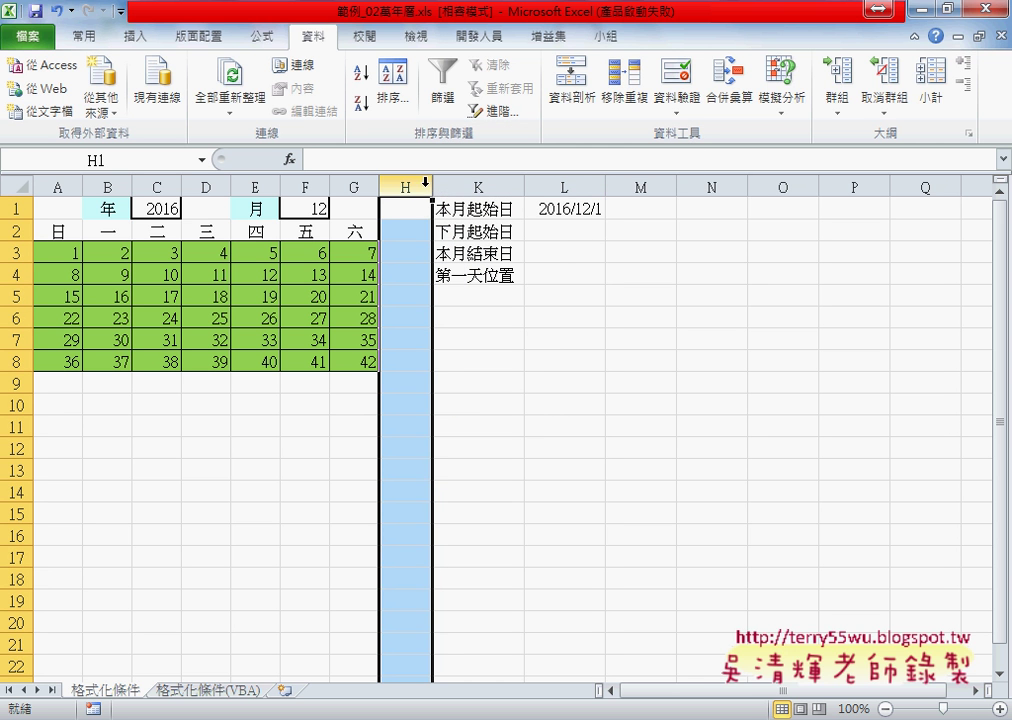
left_click(175, 214)
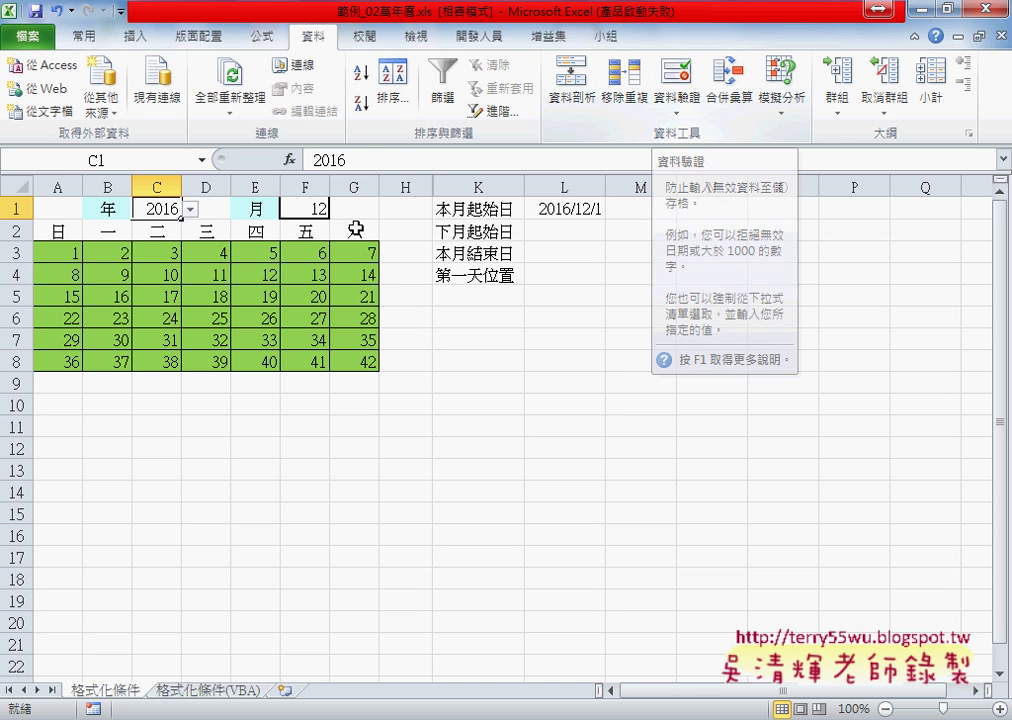
left_click(58, 256)
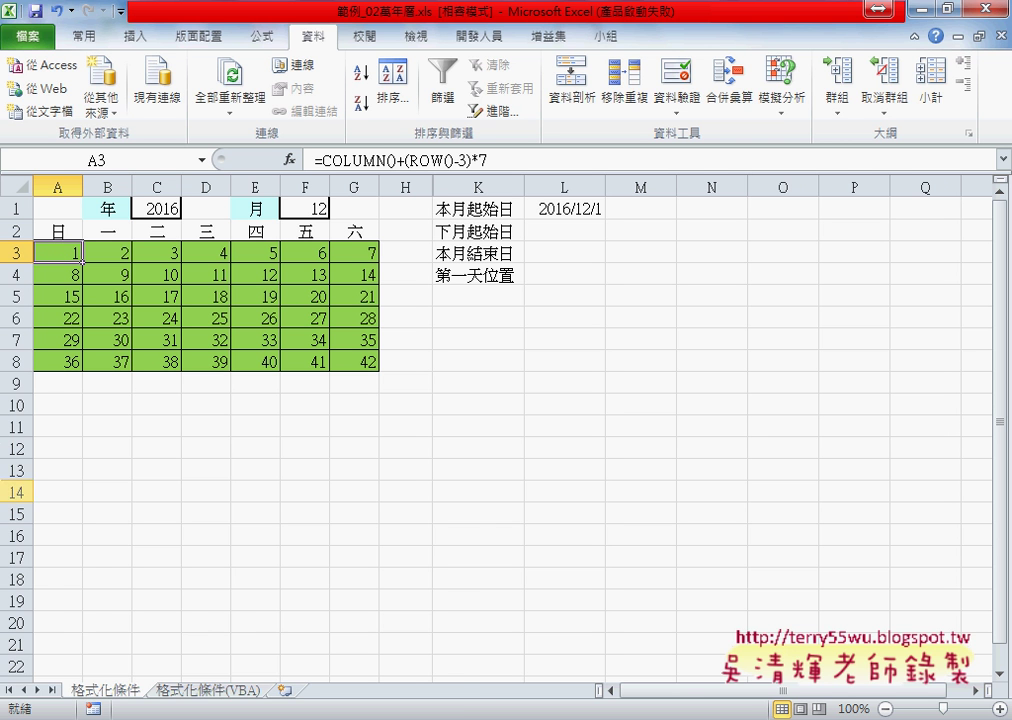
mouse_move(240, 719)
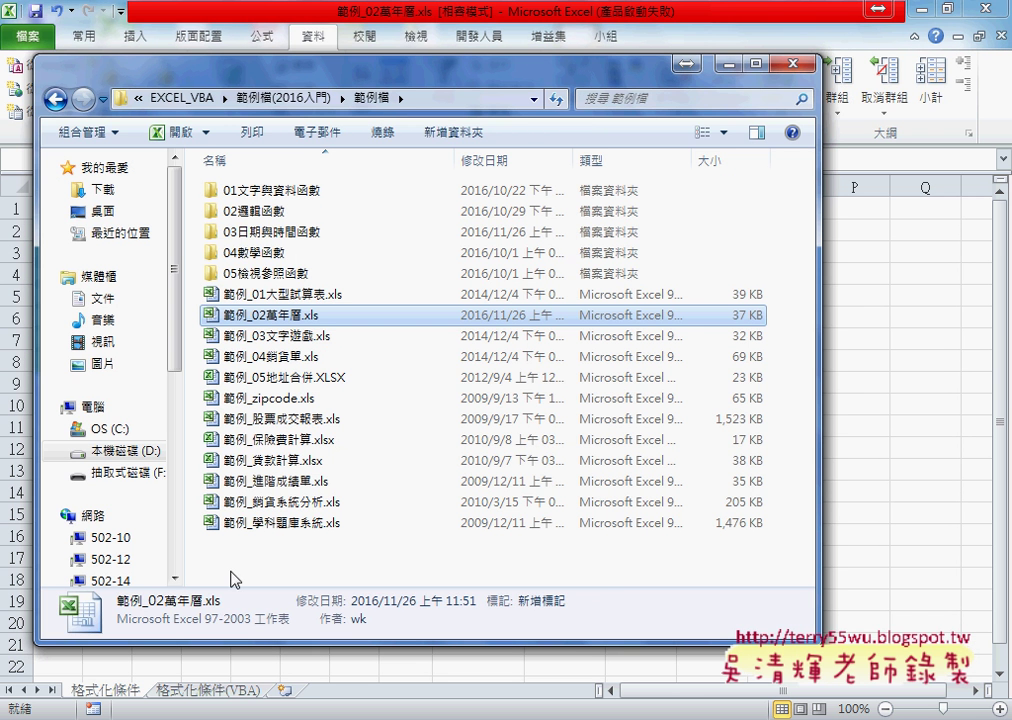
Bring the 範例檔 example-files folder window in front of Excel
left_click(275, 258)
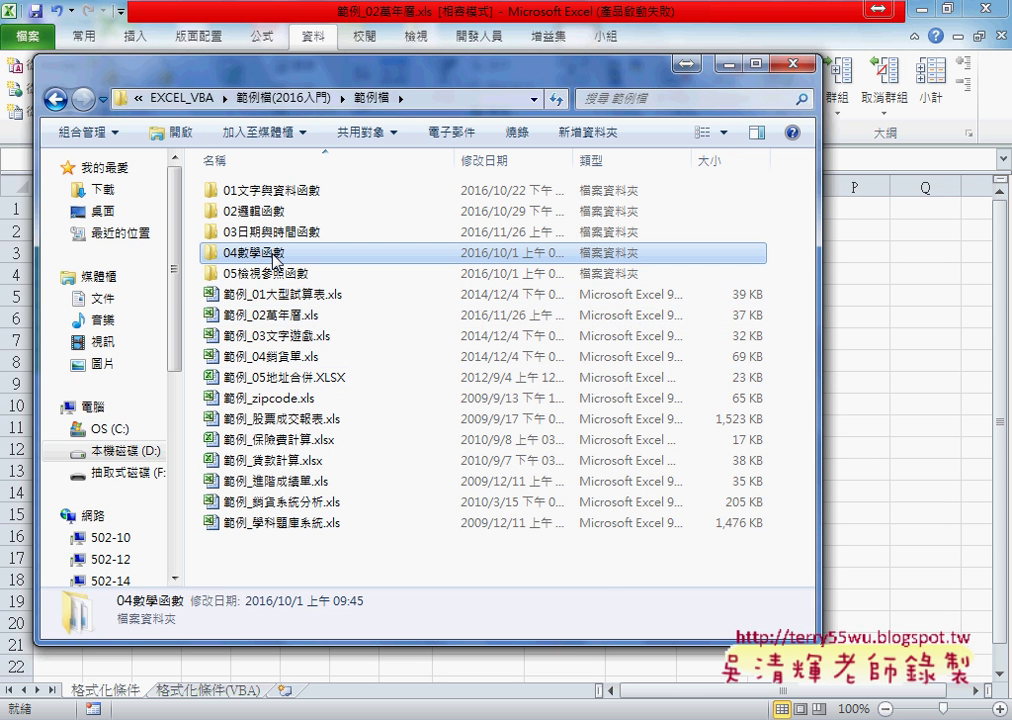